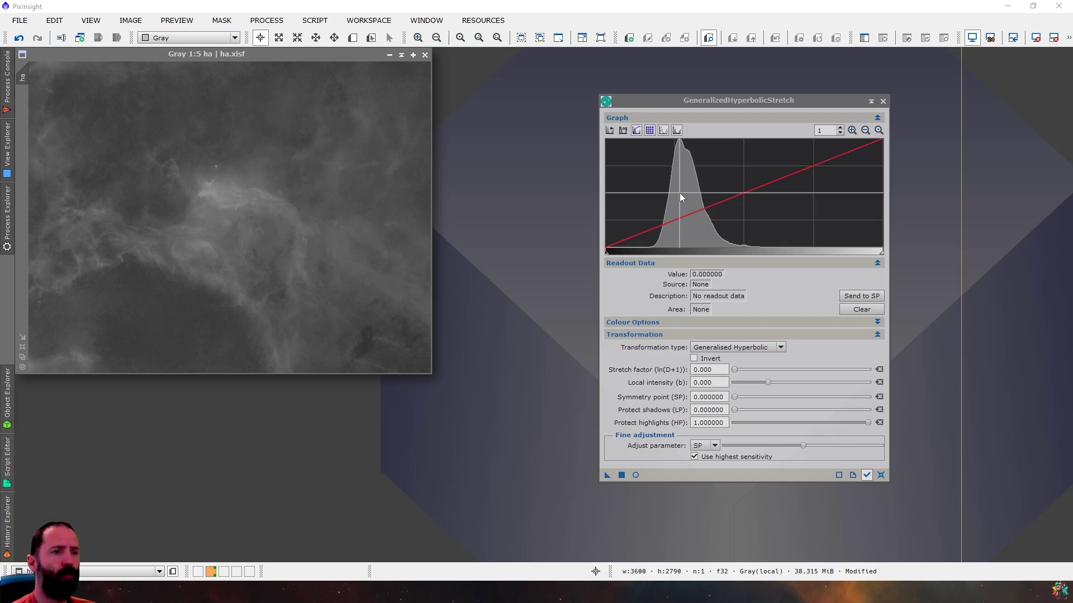
# - Set the symmetry point to about 0.308 by sampling the histogram just to the right of its peak
pyautogui.click(690, 160)
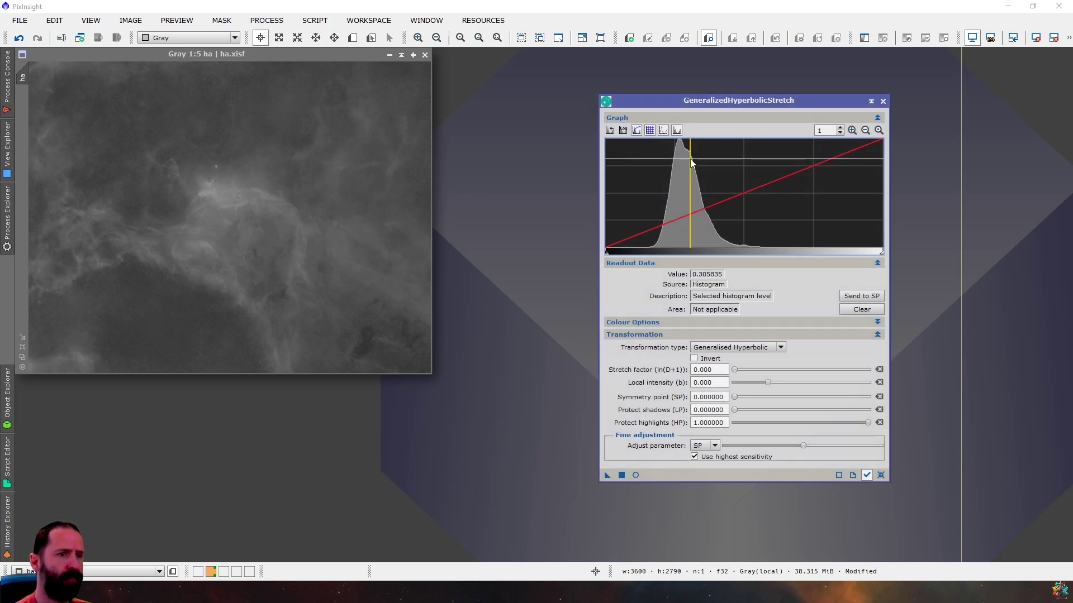
pyautogui.click(743, 244)
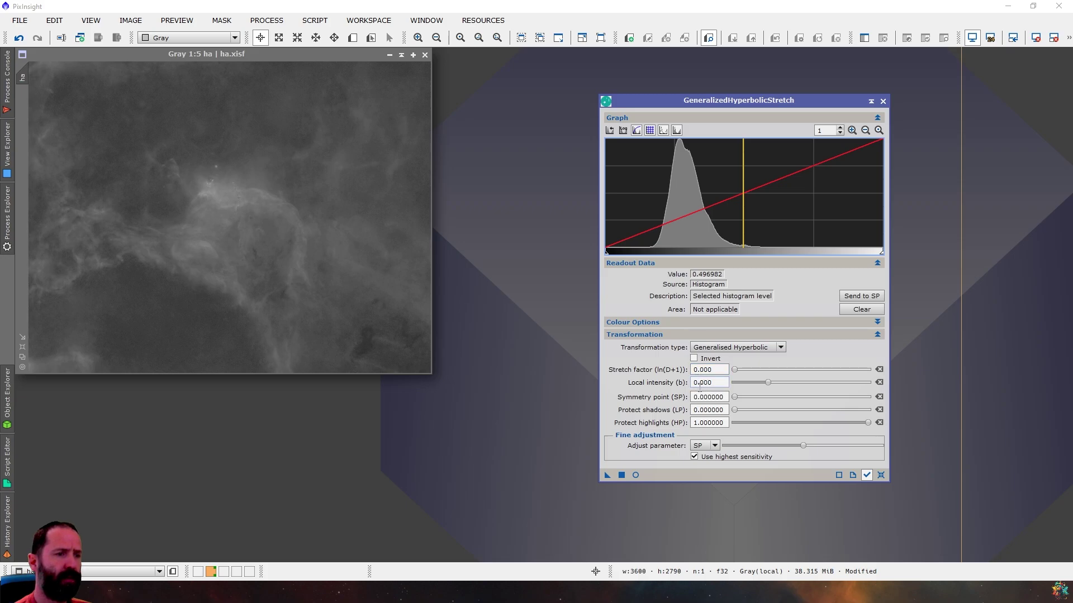
pyautogui.moveTo(703, 370)
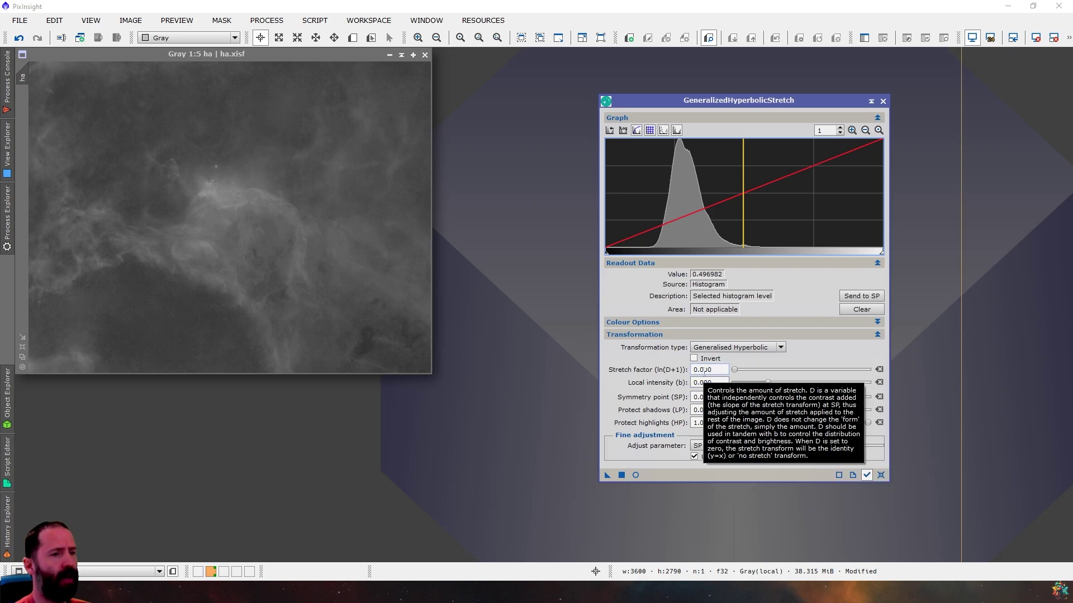
pyautogui.moveTo(709, 398)
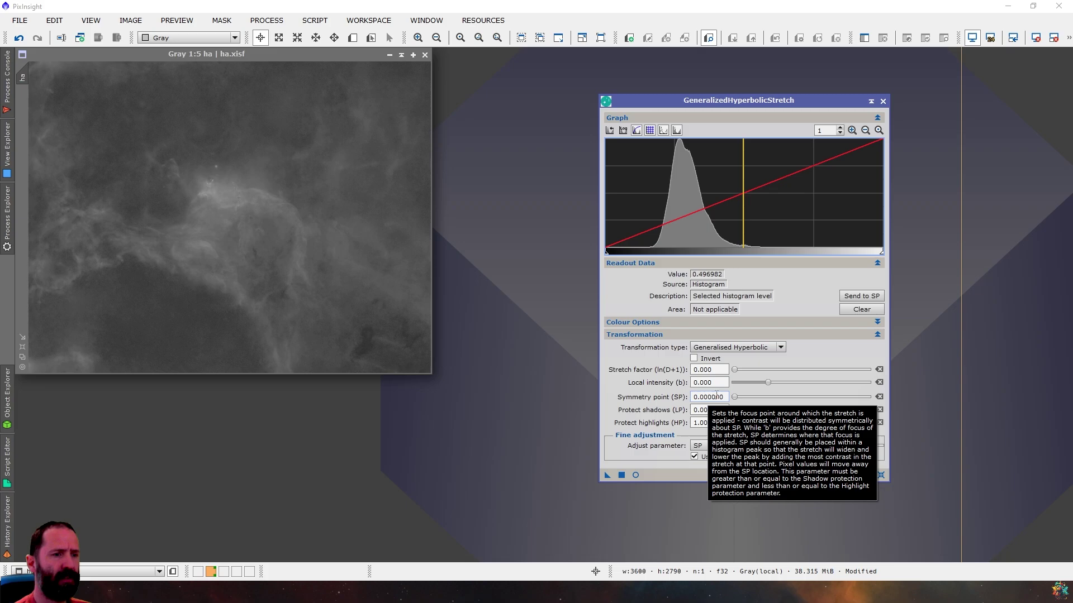
pyautogui.click(691, 163)
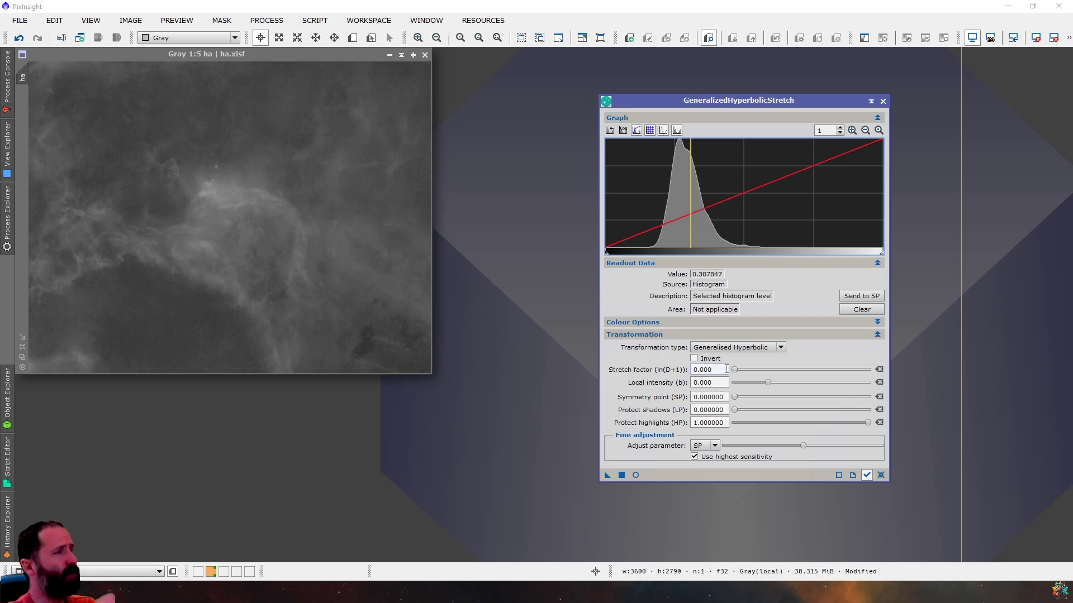
pyautogui.moveTo(726, 369)
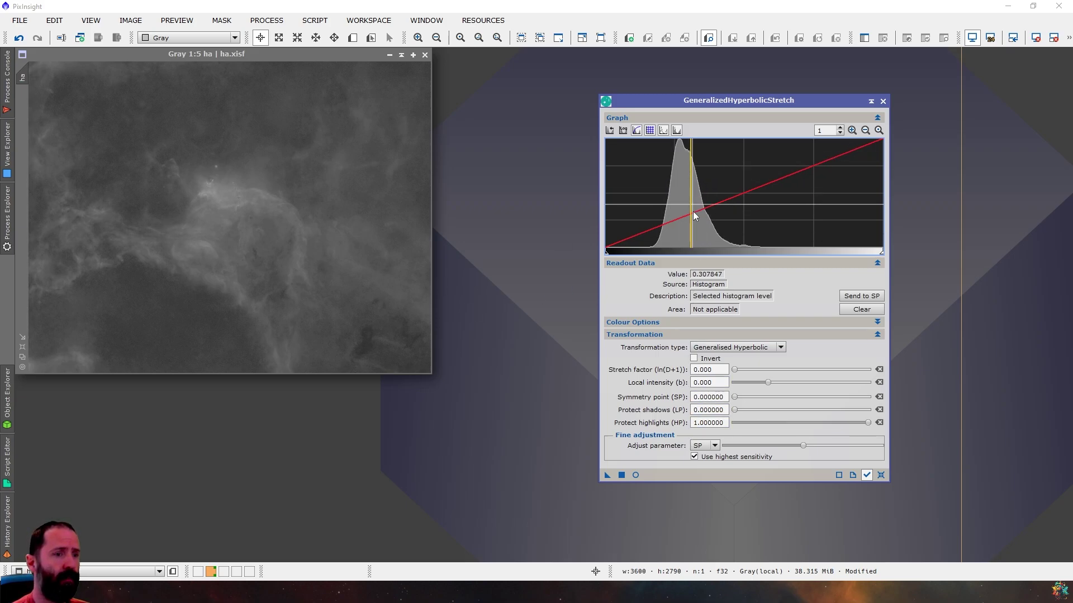
pyautogui.click(867, 296)
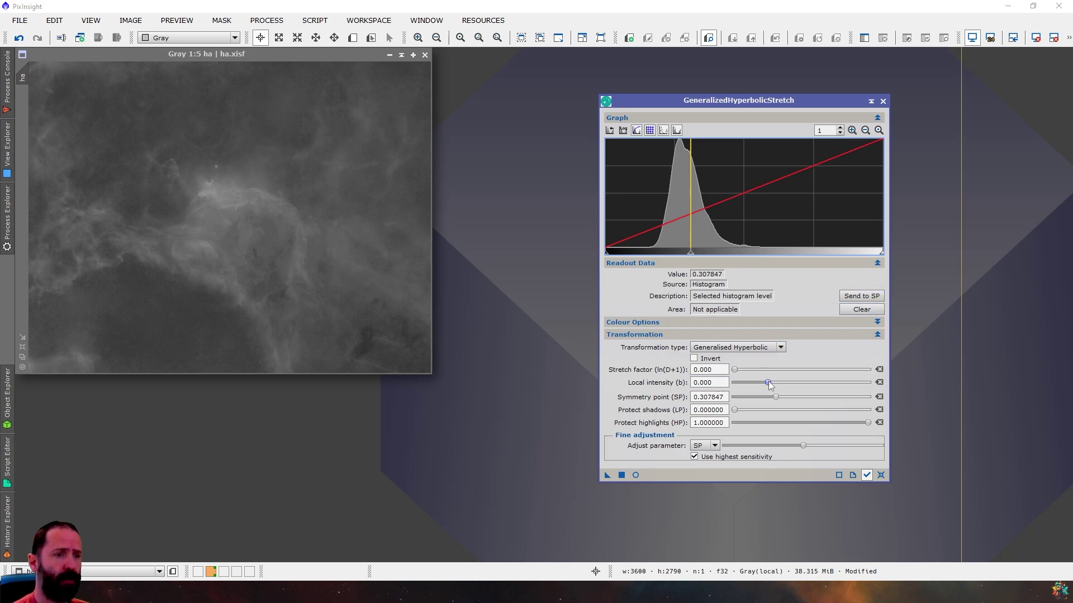
# - Set the local intensity to about 3.03 and the stretch factor to about 0.84
pyautogui.moveTo(769, 382); pyautogui.dragTo(789, 386)
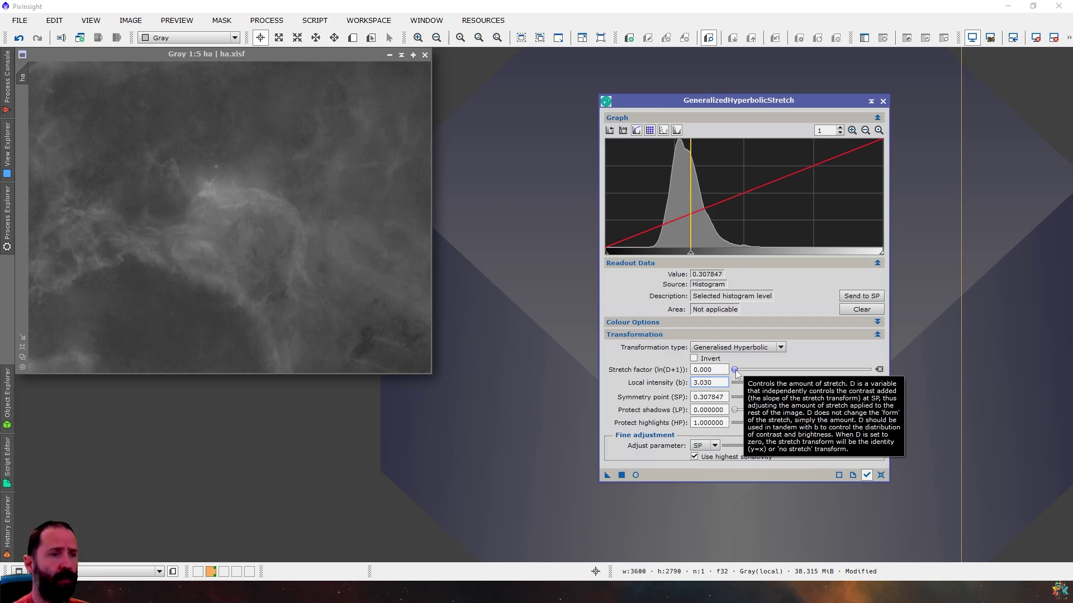
pyautogui.click(735, 371)
pyautogui.moveTo(735, 370); pyautogui.dragTo(740, 370)
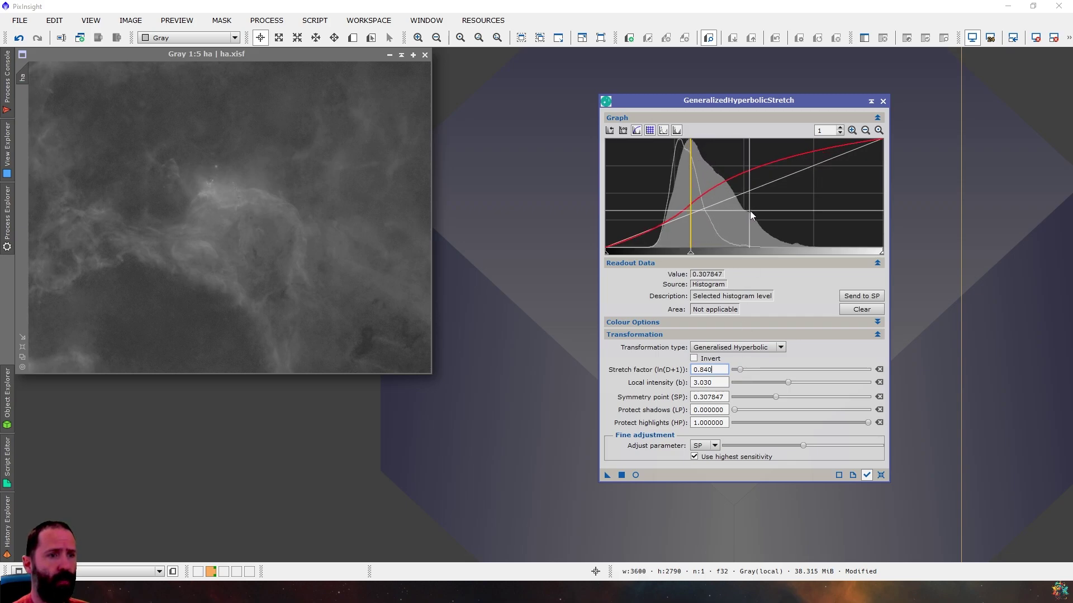
# - Open the real-time preview of the stretch, compare it with the original, and reduce the local intensity to about 2.03
pyautogui.click(635, 475)
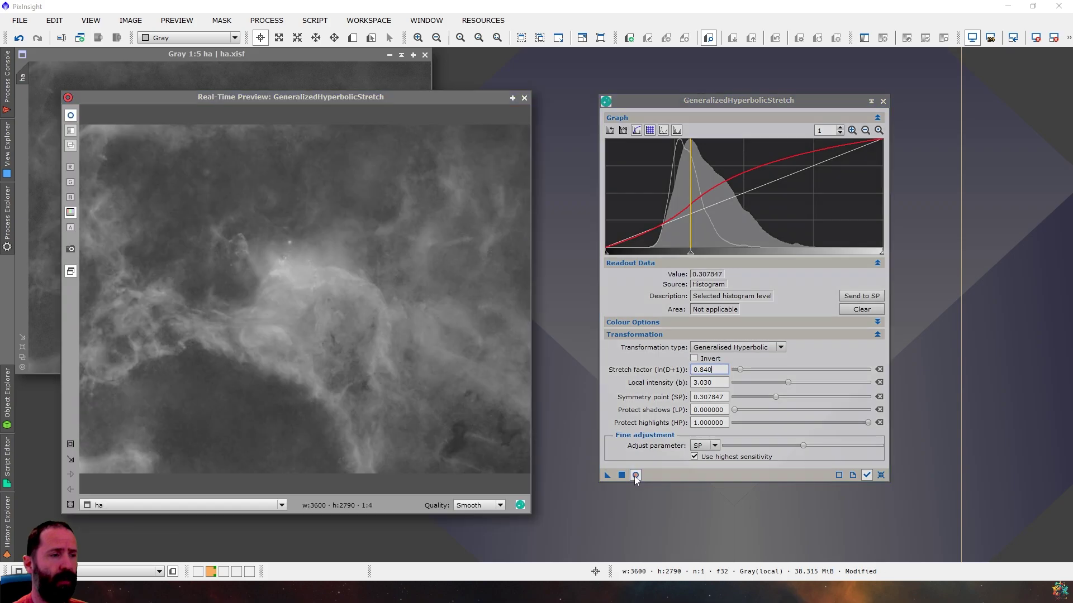
pyautogui.click(638, 476)
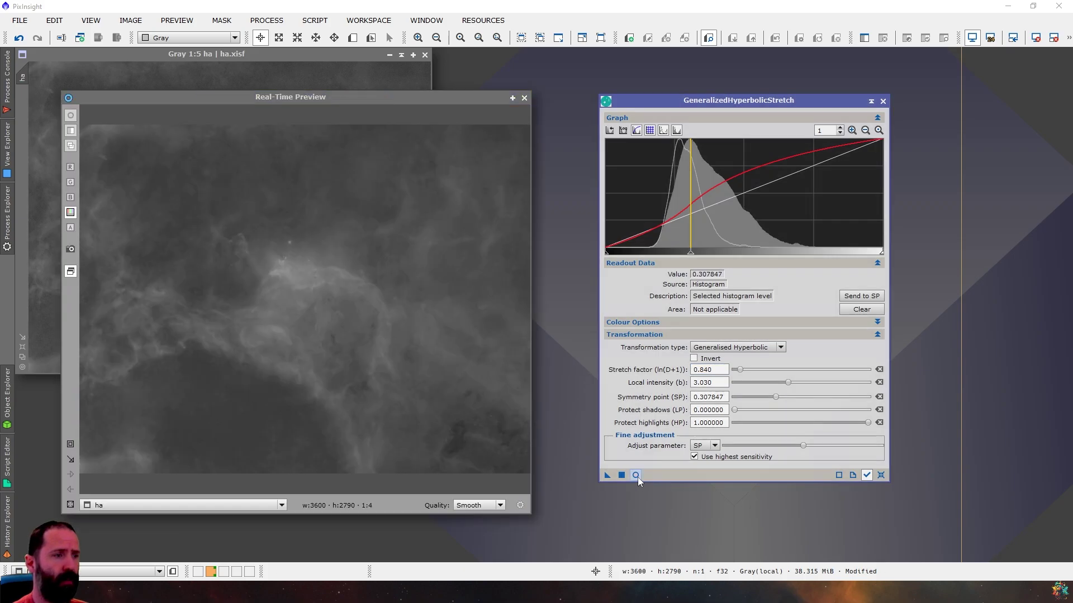
pyautogui.click(636, 476)
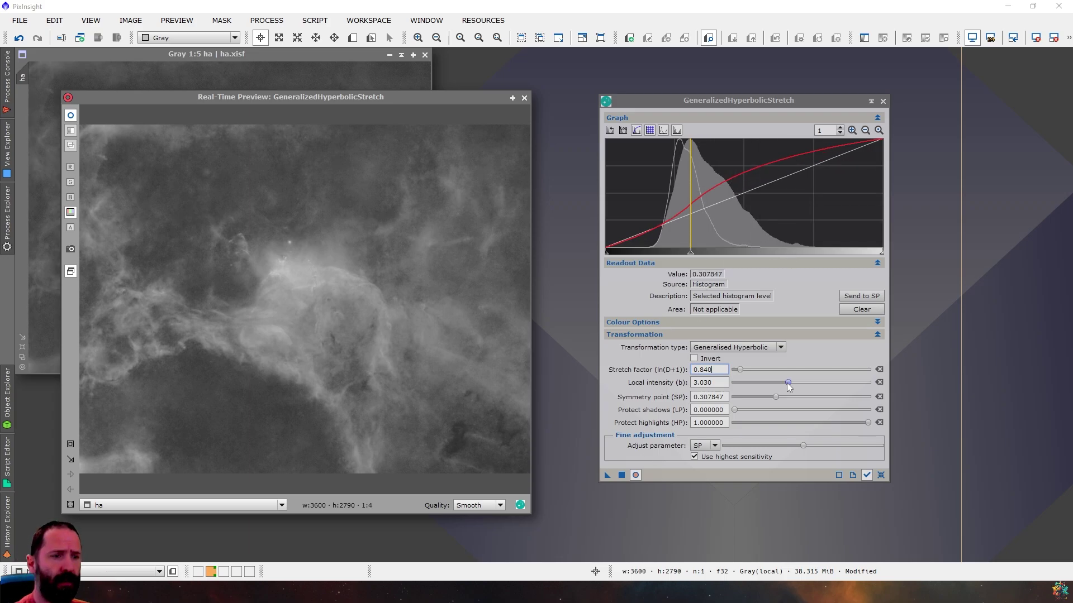
pyautogui.moveTo(788, 383)
pyautogui.mouseDown()
pyautogui.moveTo(732, 382)
pyautogui.moveTo(831, 393)
pyautogui.moveTo(782, 382)
pyautogui.mouseUp()
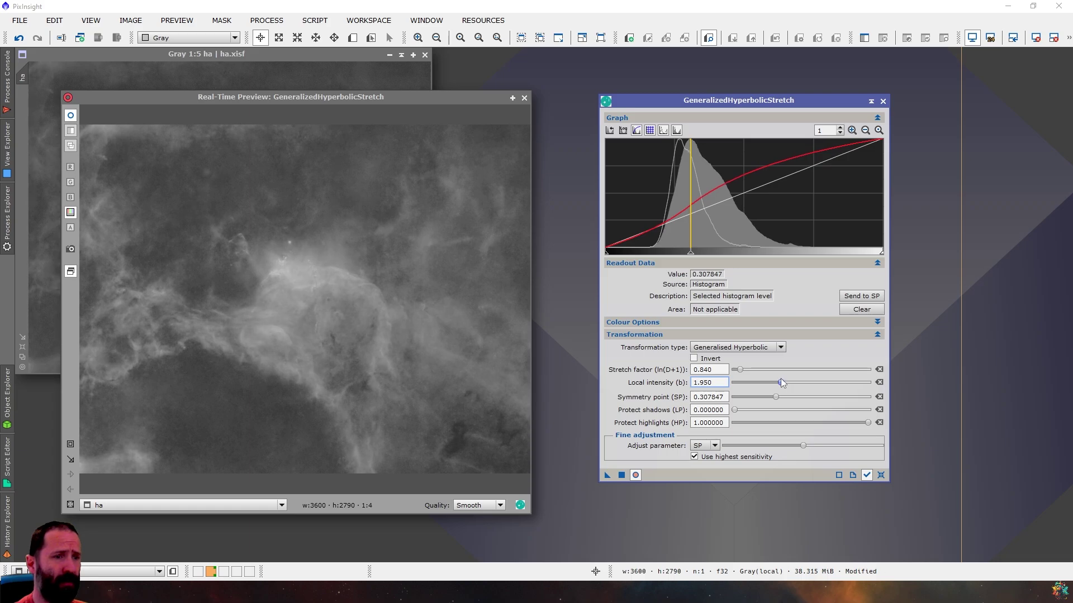
pyautogui.moveTo(781, 382); pyautogui.dragTo(782, 383)
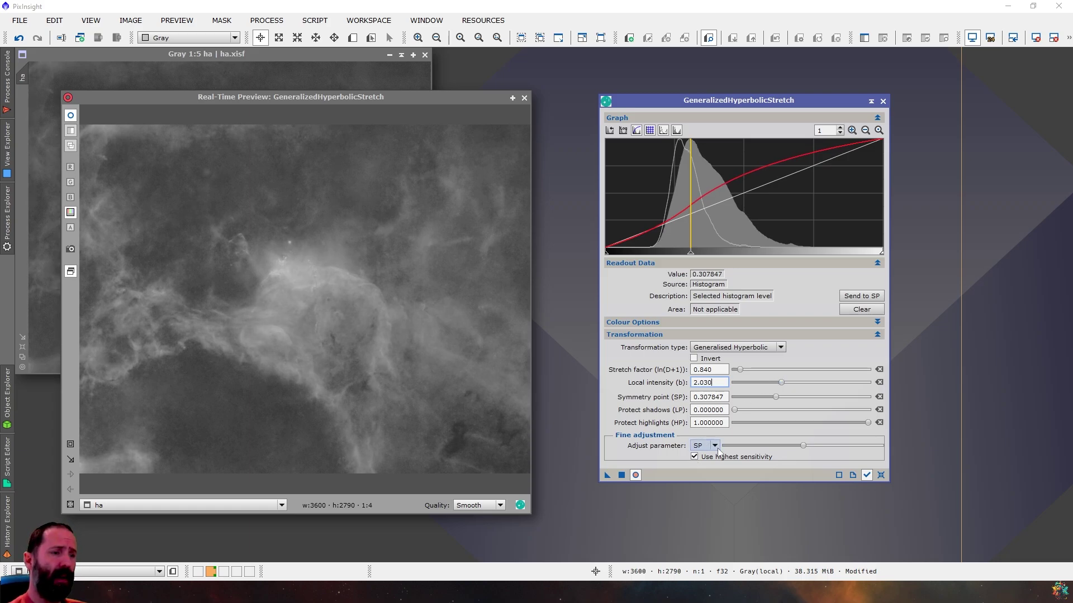
# - Check the preview against the unstretched image, apply the stretch to the ha image and reset the stretch parameters
pyautogui.click(636, 475)
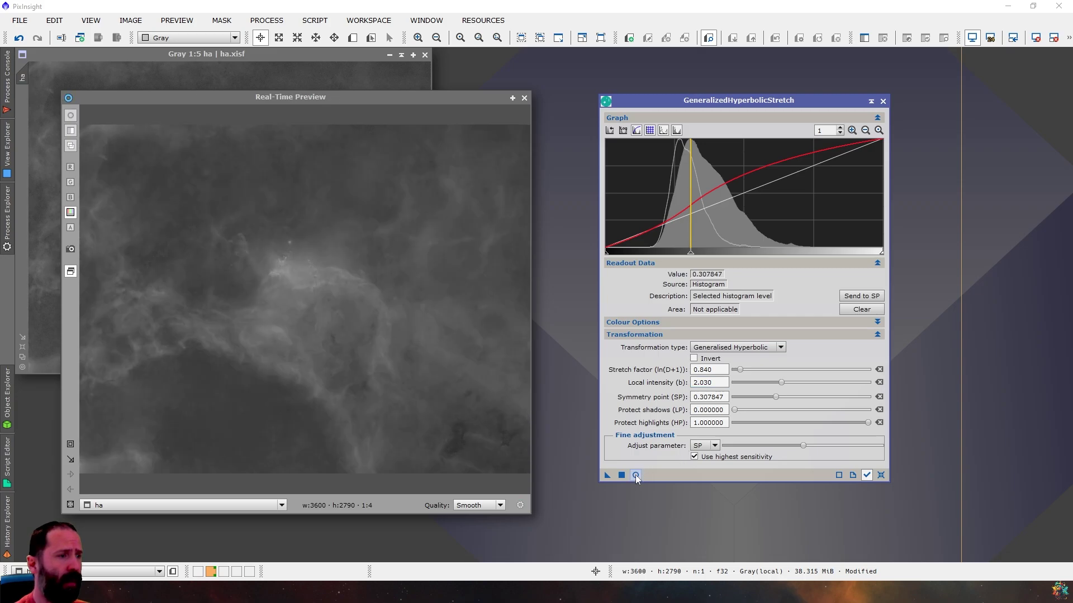
pyautogui.click(635, 474)
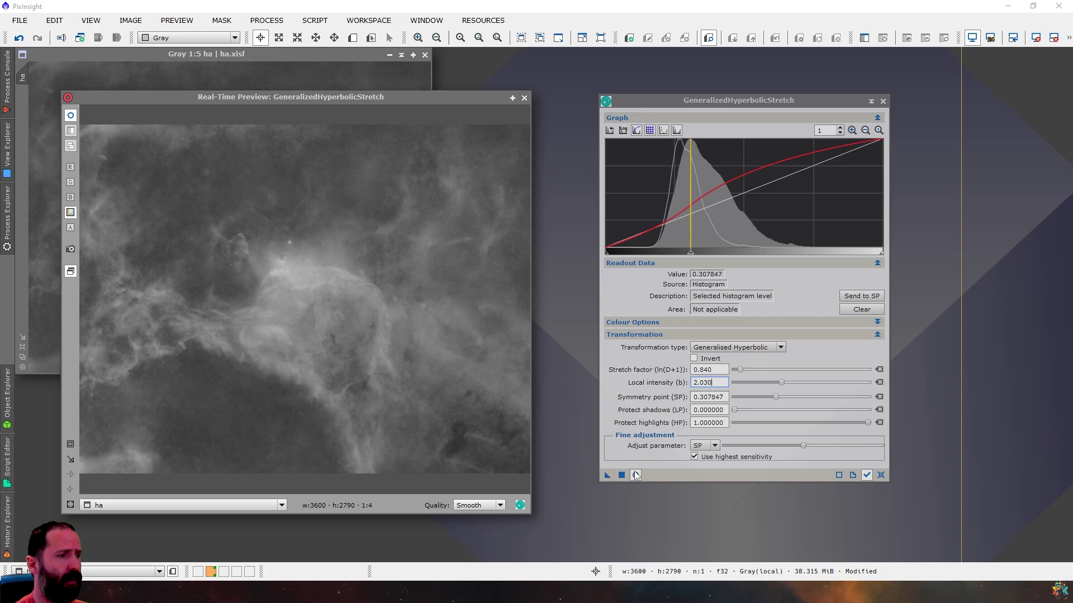
pyautogui.click(621, 475)
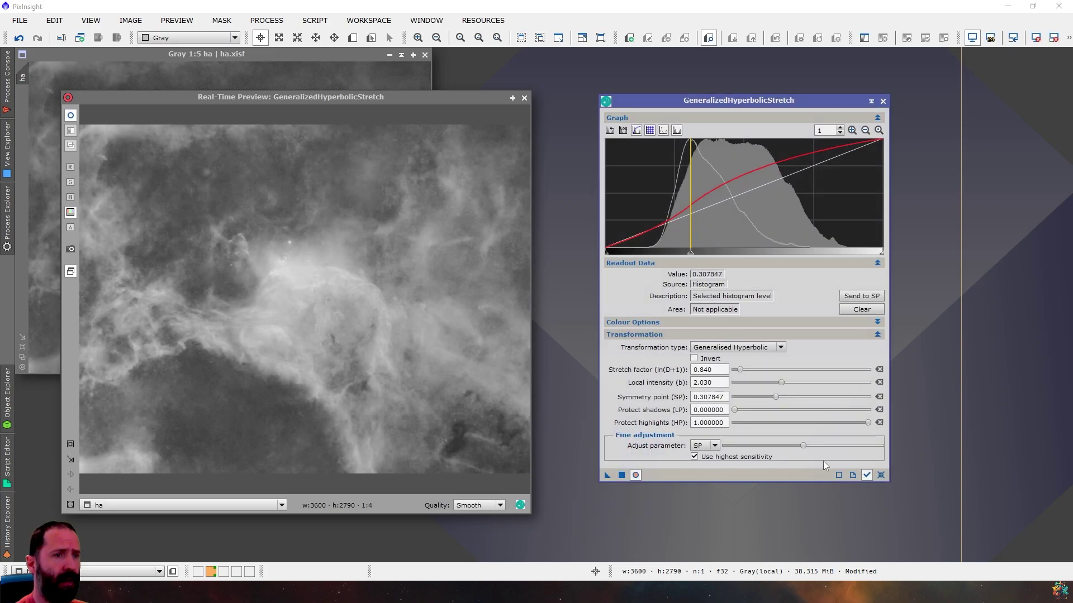
pyautogui.click(882, 474)
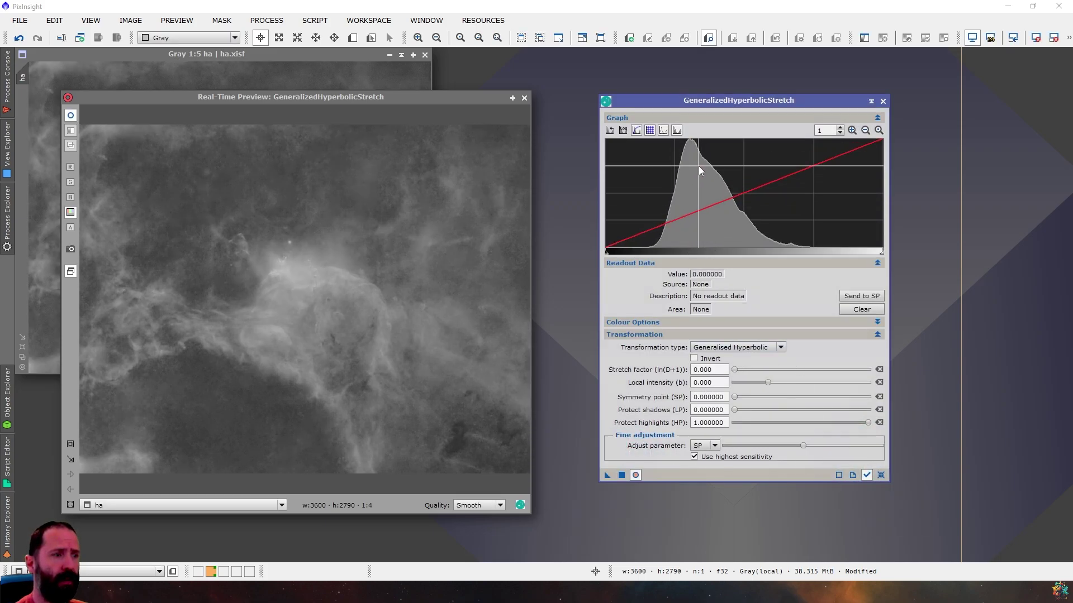
# - Sample the mid-bright nebulosity in the preview, and set the symmetry point to about 0.503 from the matching histogram level
pyautogui.click(743, 214)
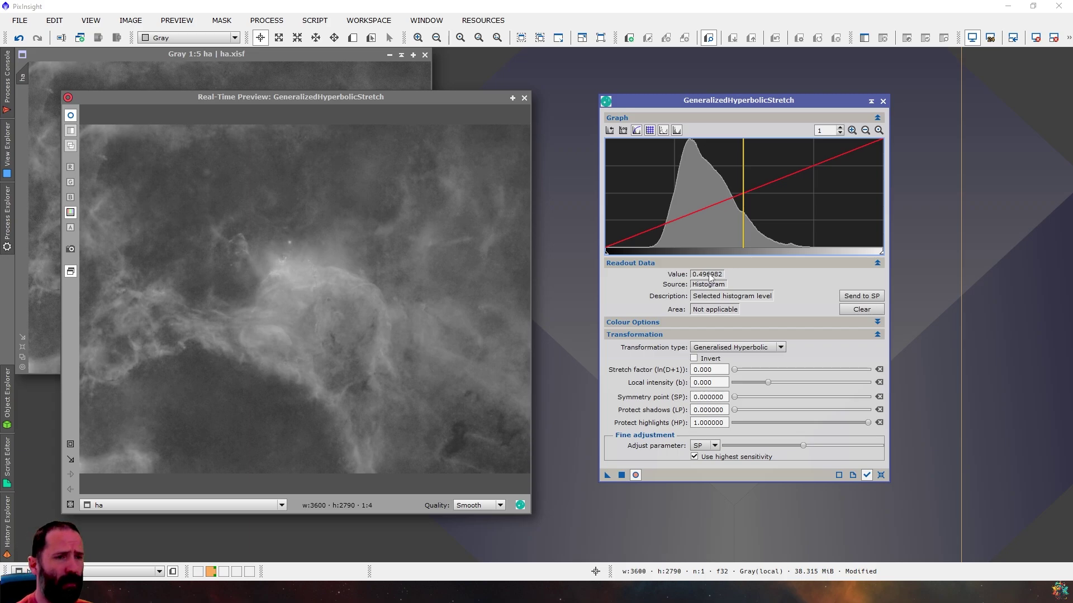
pyautogui.click(440, 350)
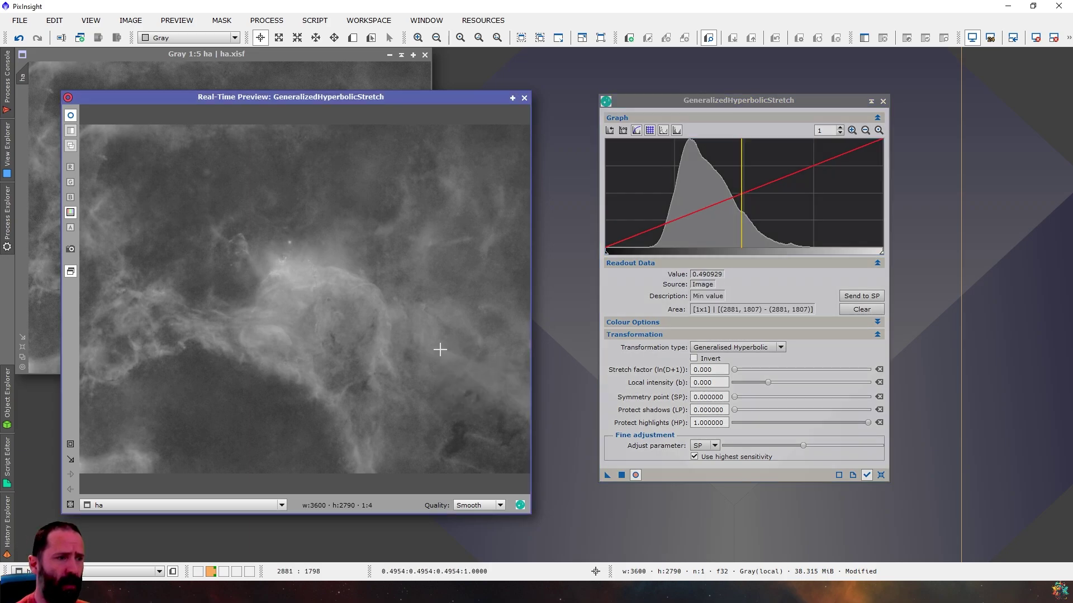
pyautogui.click(437, 344)
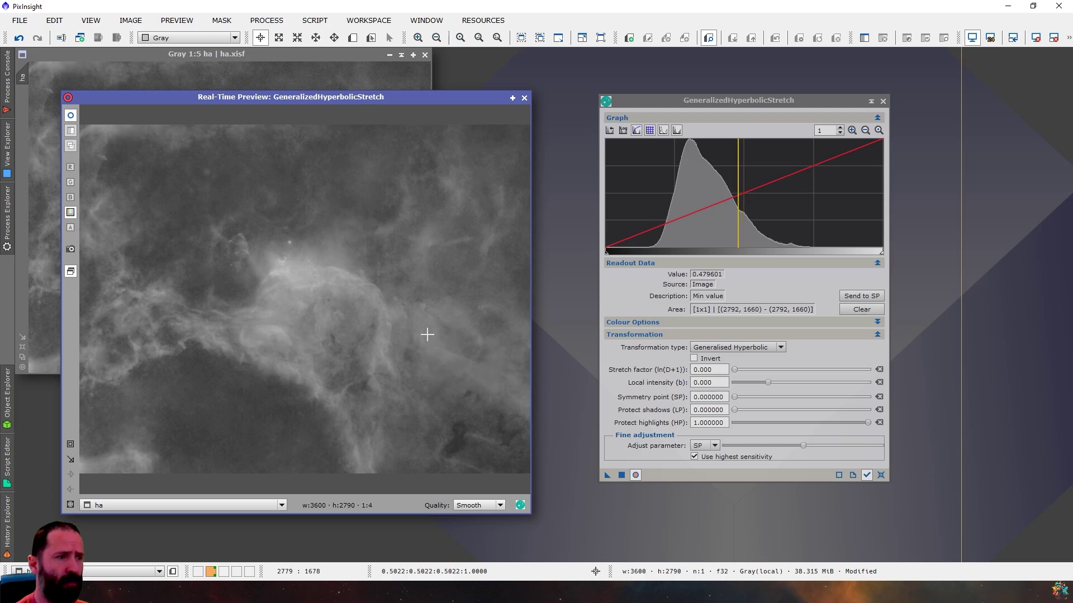
pyautogui.click(431, 350)
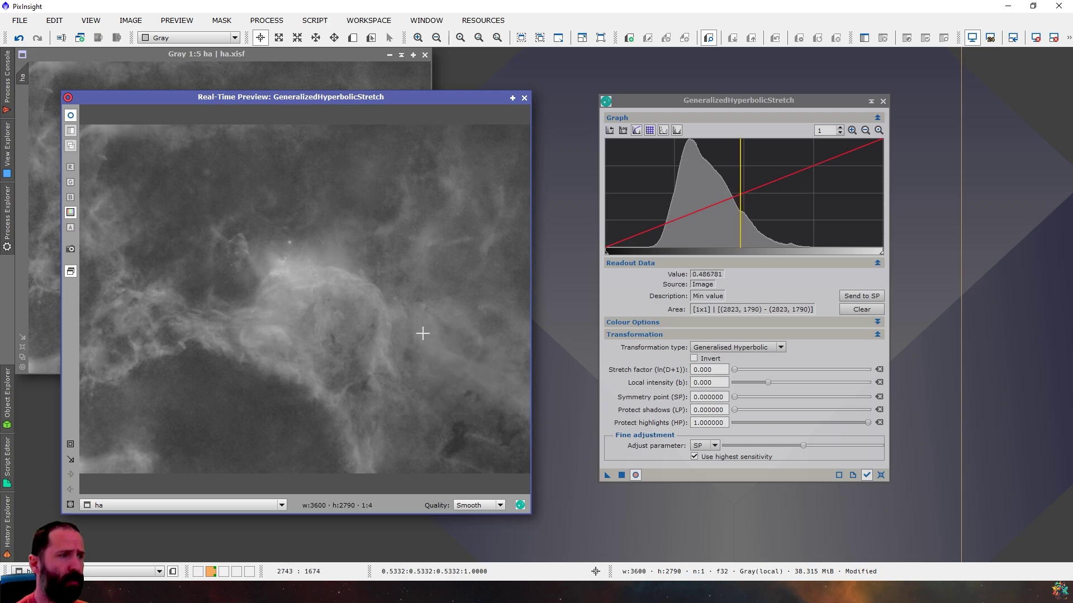
pyautogui.click(441, 358)
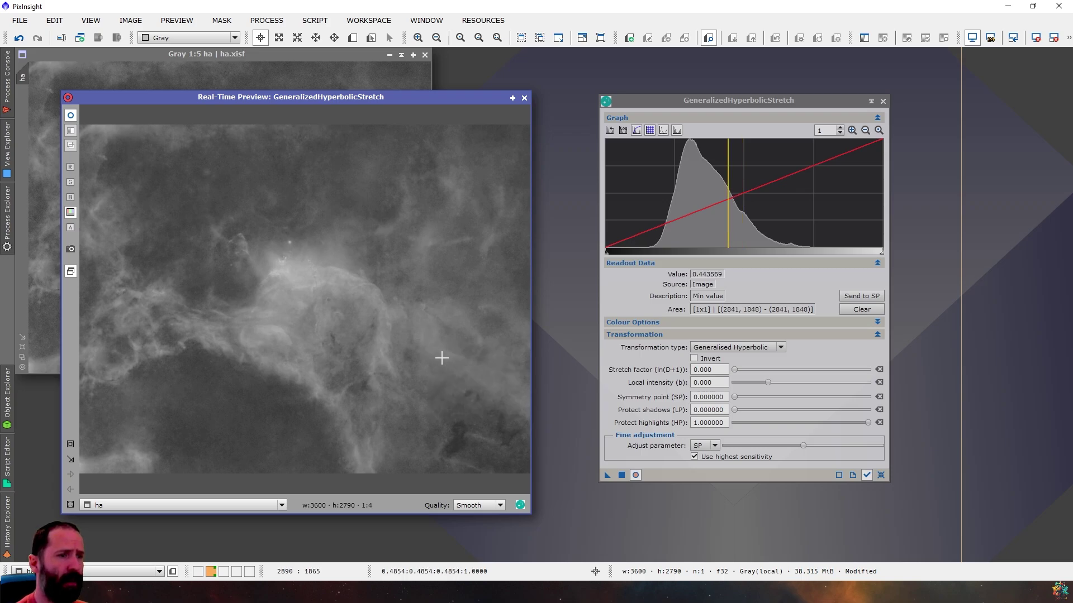
pyautogui.click(745, 213)
pyautogui.click(863, 296)
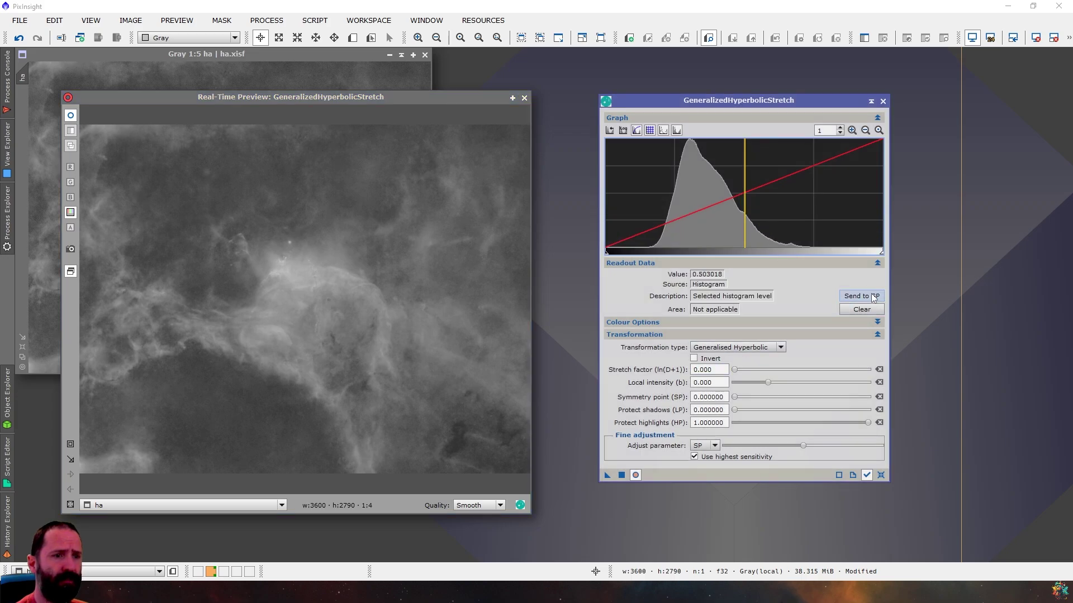
# - Set the stretch factor to about 0.66 and the local intensity to about 0.37
pyautogui.click(770, 382)
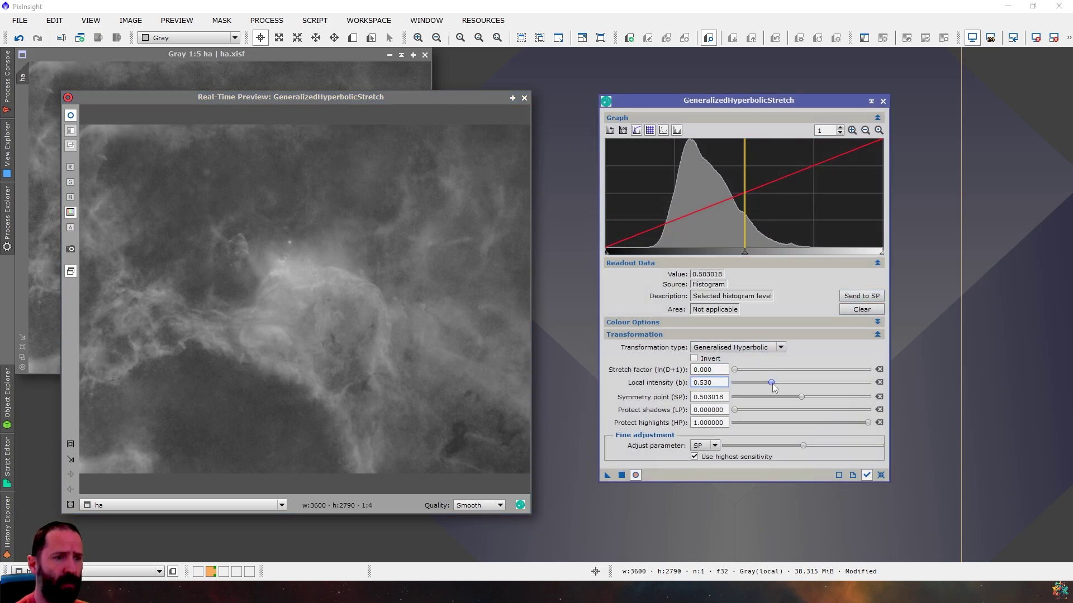
pyautogui.moveTo(735, 370); pyautogui.dragTo(771, 384)
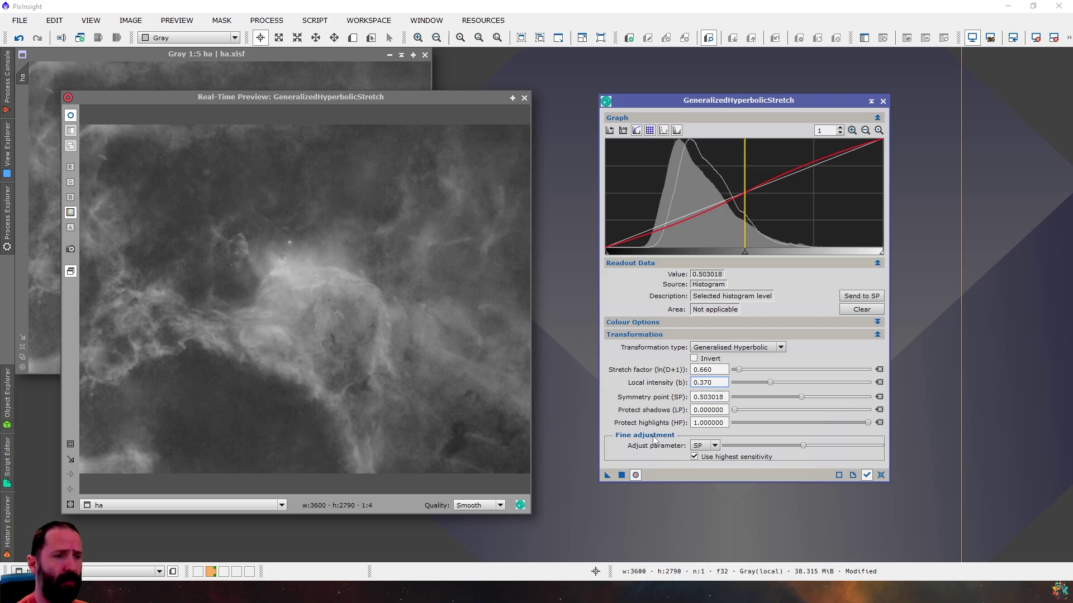
# - Compare the second stretch with the current image, apply it to the ha image and reset the parameters
pyautogui.click(636, 475)
pyautogui.click(637, 475)
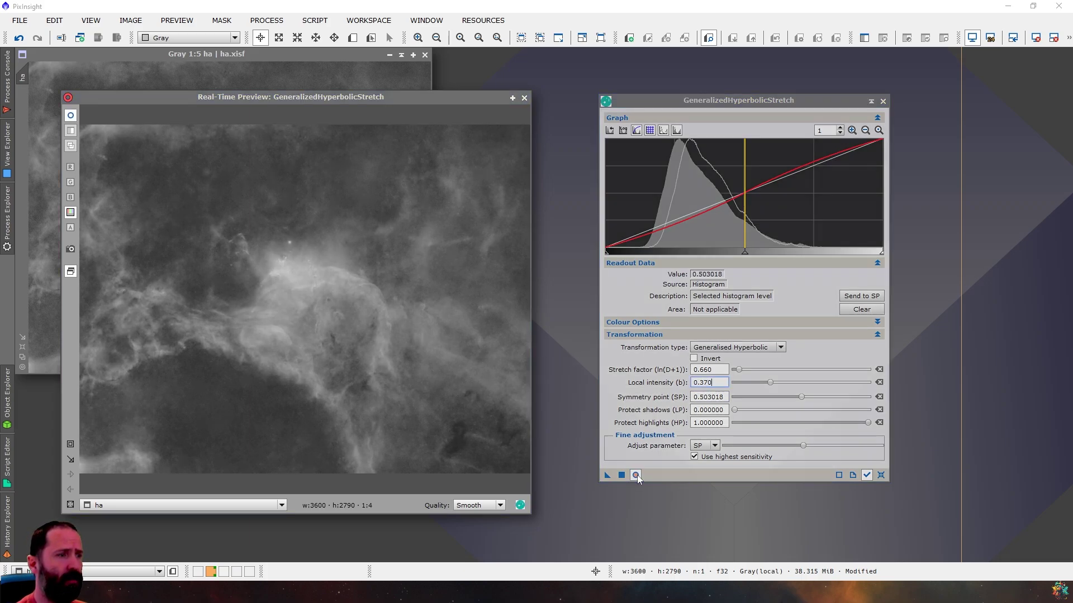
pyautogui.click(637, 475)
pyautogui.click(637, 475)
pyautogui.click(622, 475)
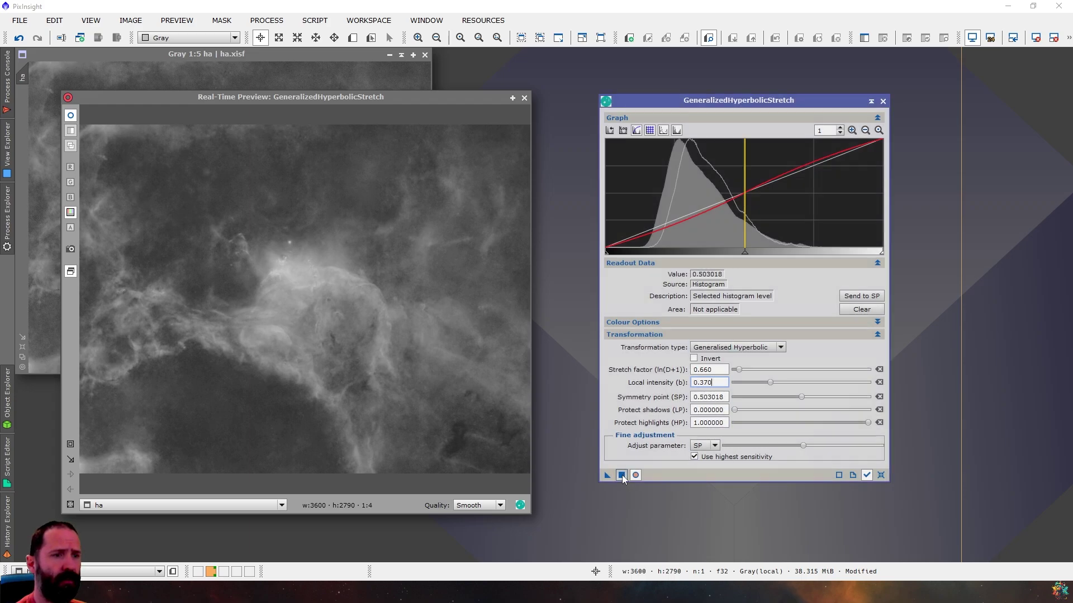
pyautogui.click(880, 475)
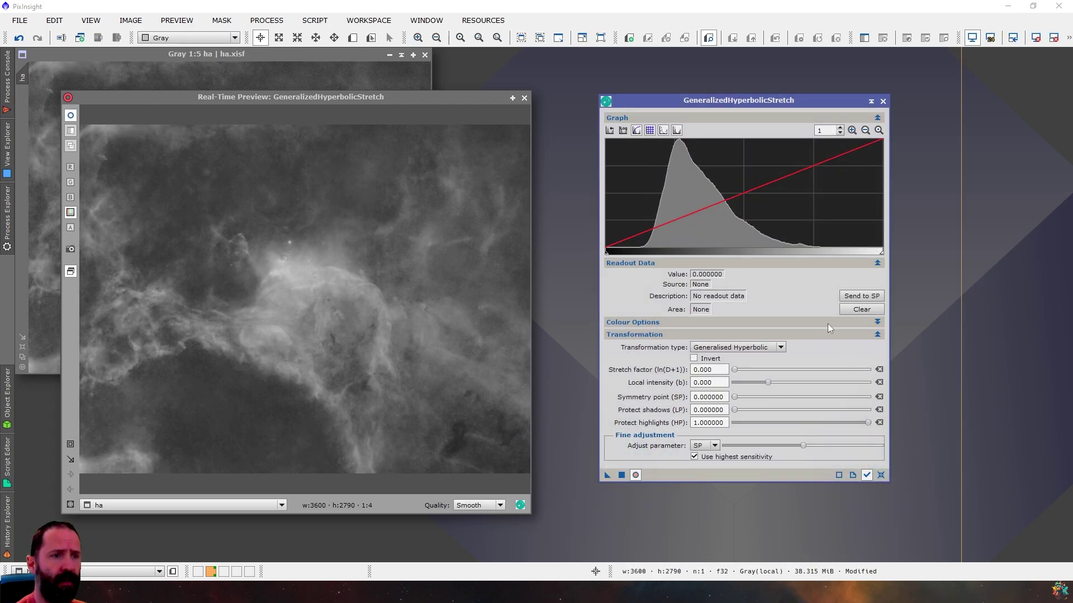
# - Sample the bright nebula core in the preview, and set the symmetry point to about 0.702 from the highlight end of the histogram
pyautogui.click(801, 242)
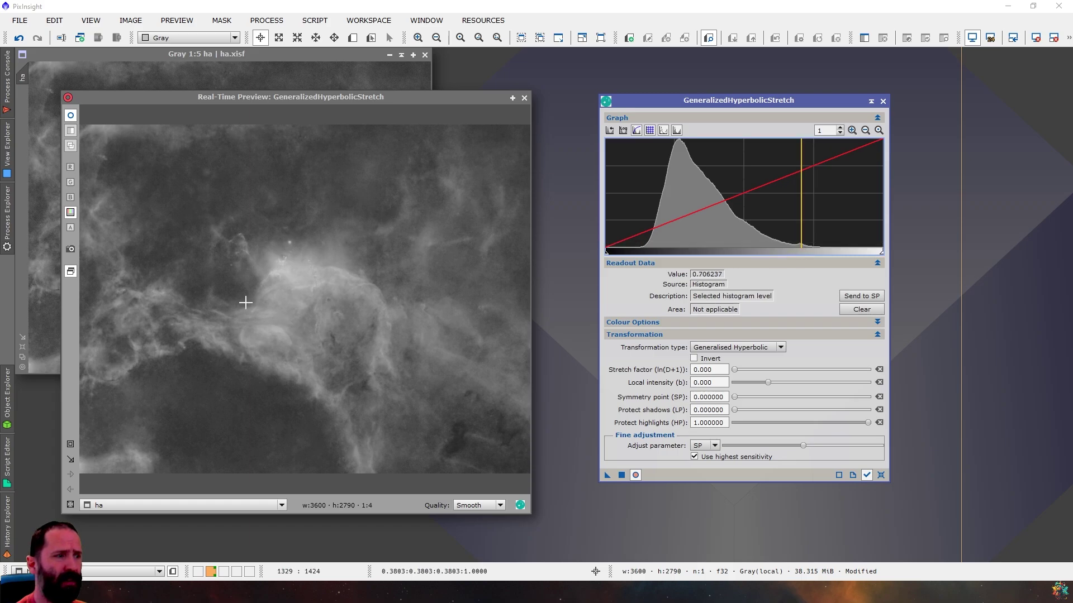
pyautogui.click(276, 330)
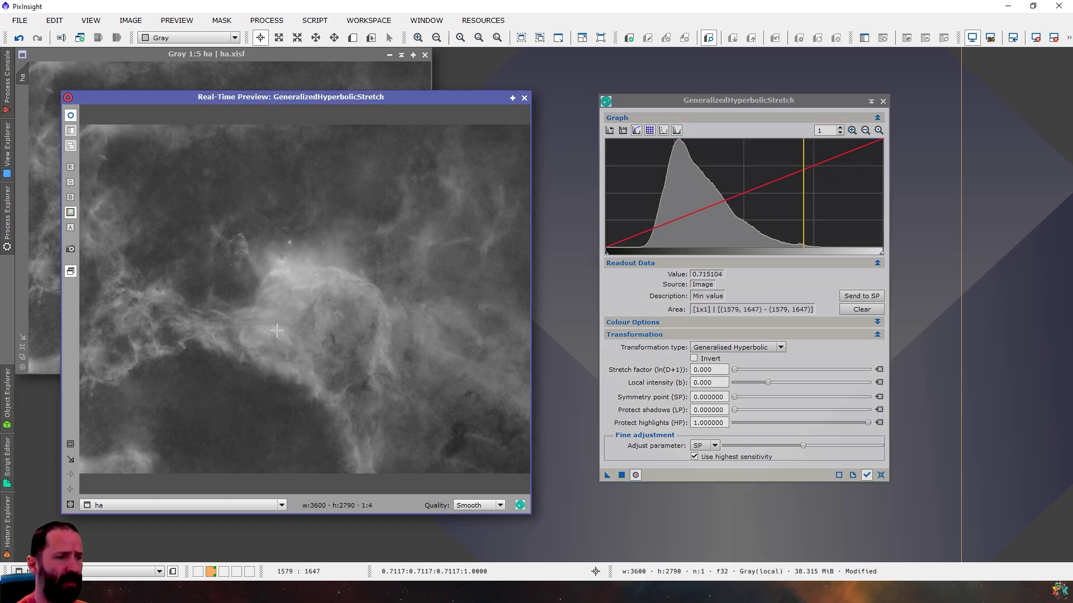
pyautogui.click(273, 331)
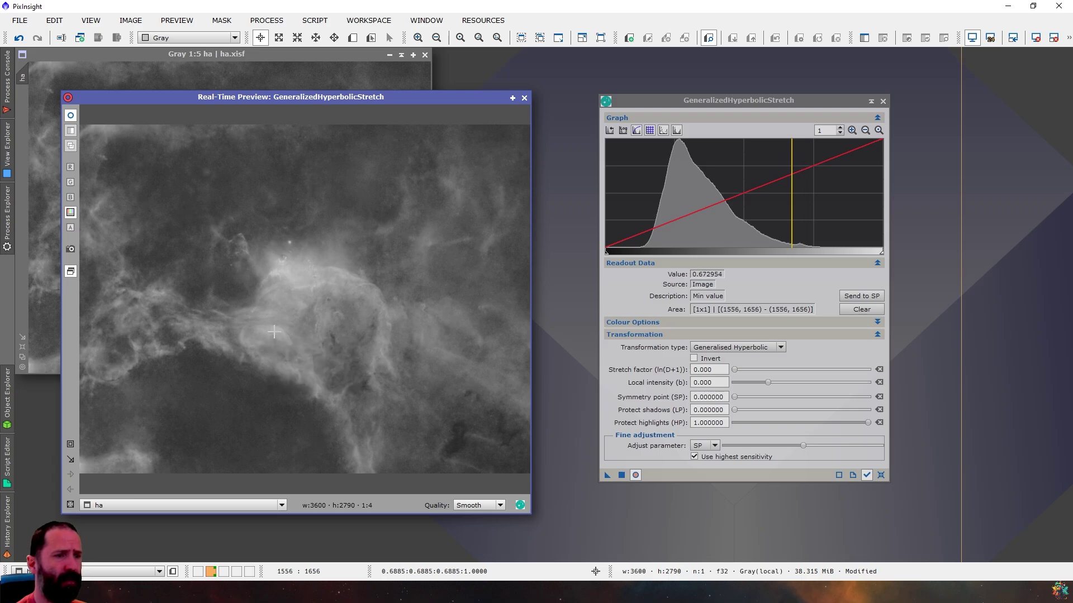
pyautogui.click(799, 246)
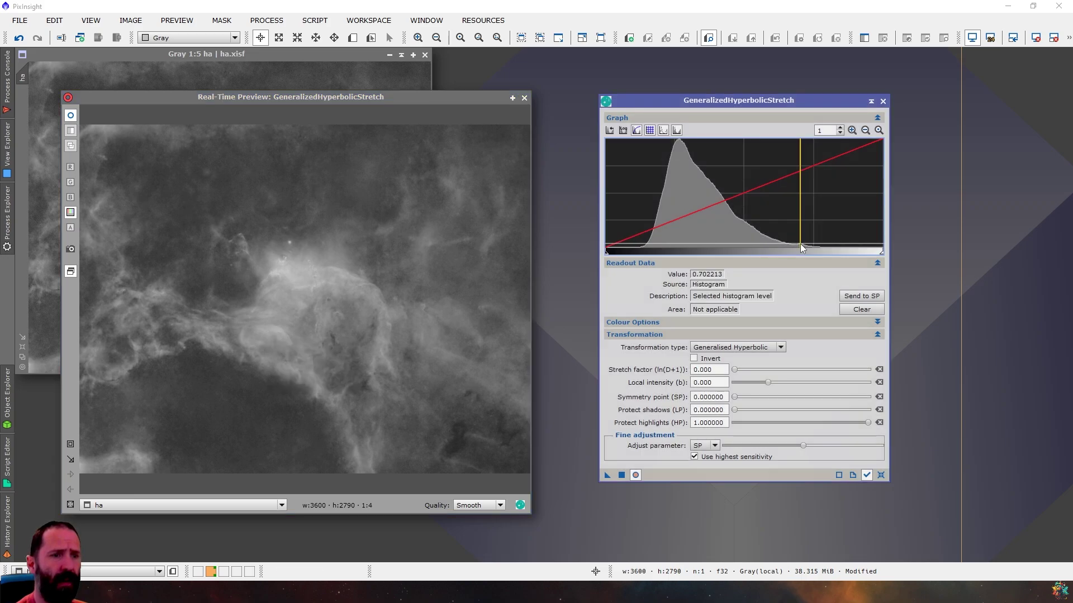
pyautogui.click(860, 295)
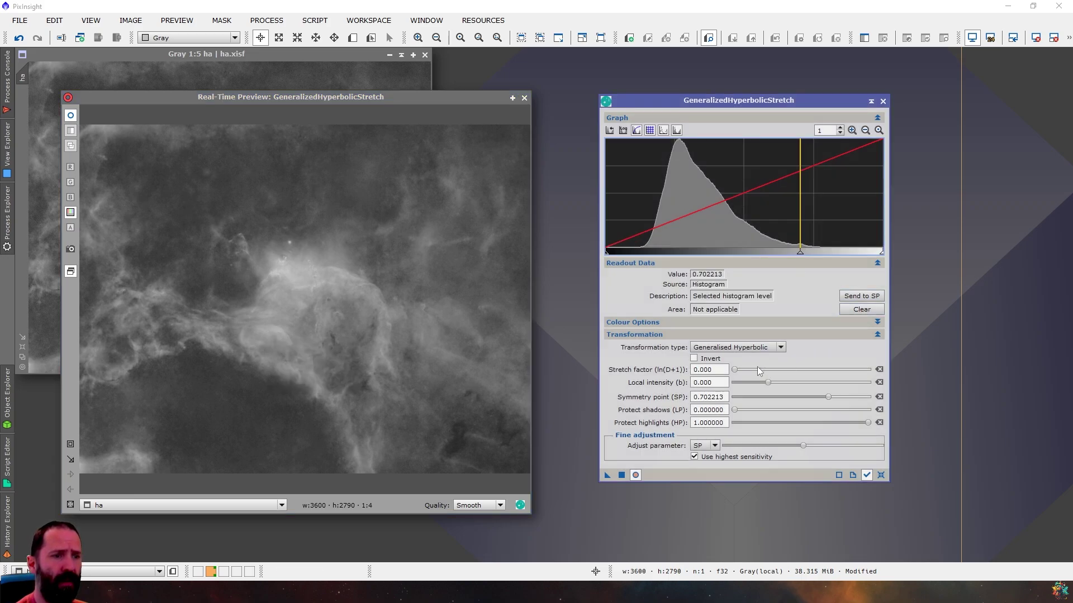
# - Set the local intensity to 0.37 and the stretch factor to 0.34, compare with the current image, and apply the stretch to ha
pyautogui.moveTo(769, 384); pyautogui.dragTo(739, 369)
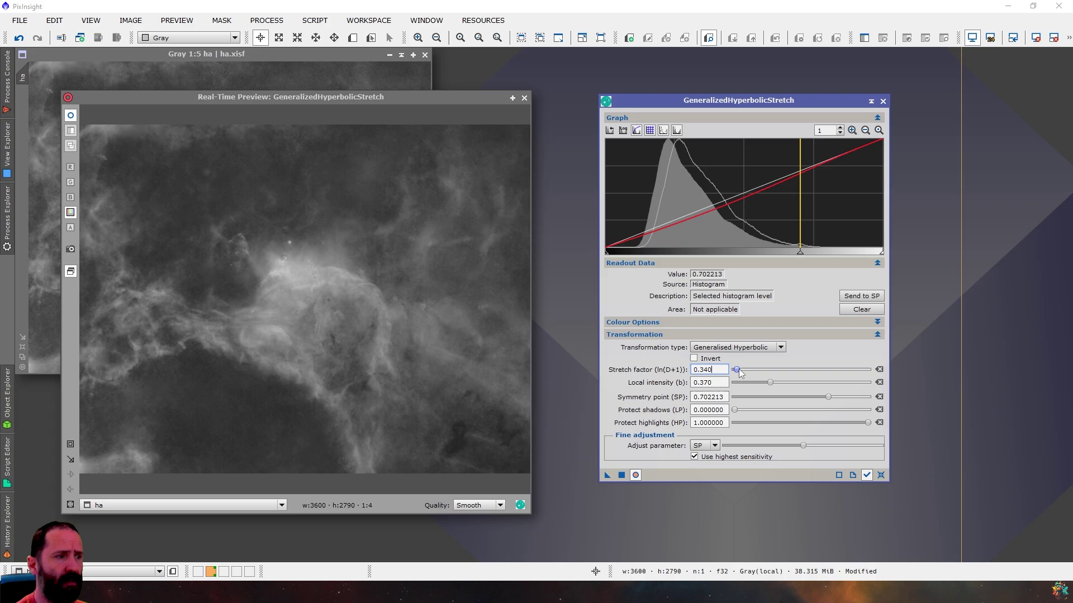
pyautogui.click(636, 475)
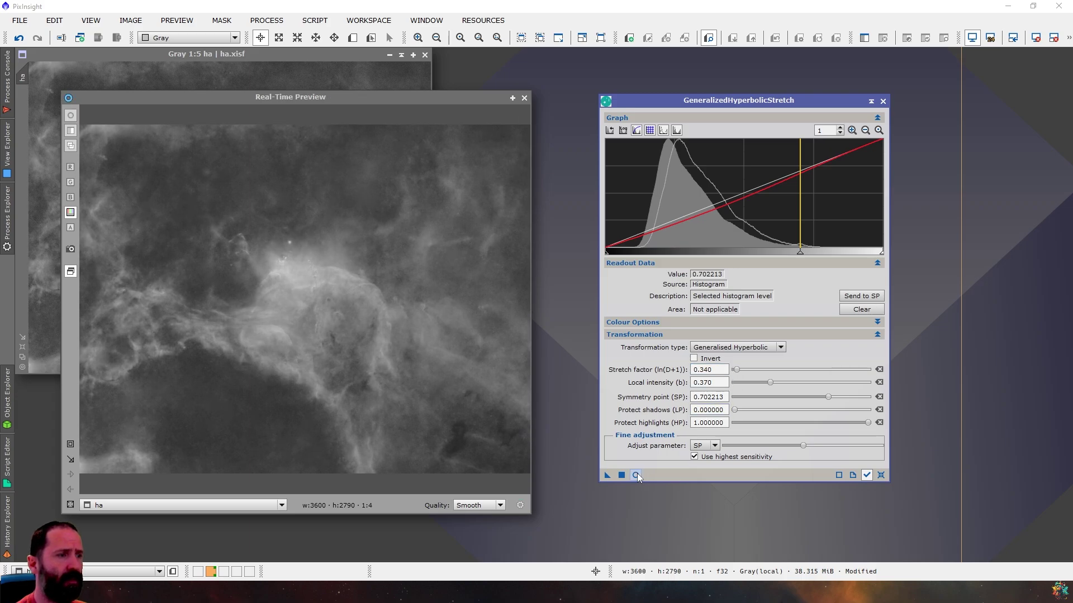
pyautogui.click(635, 475)
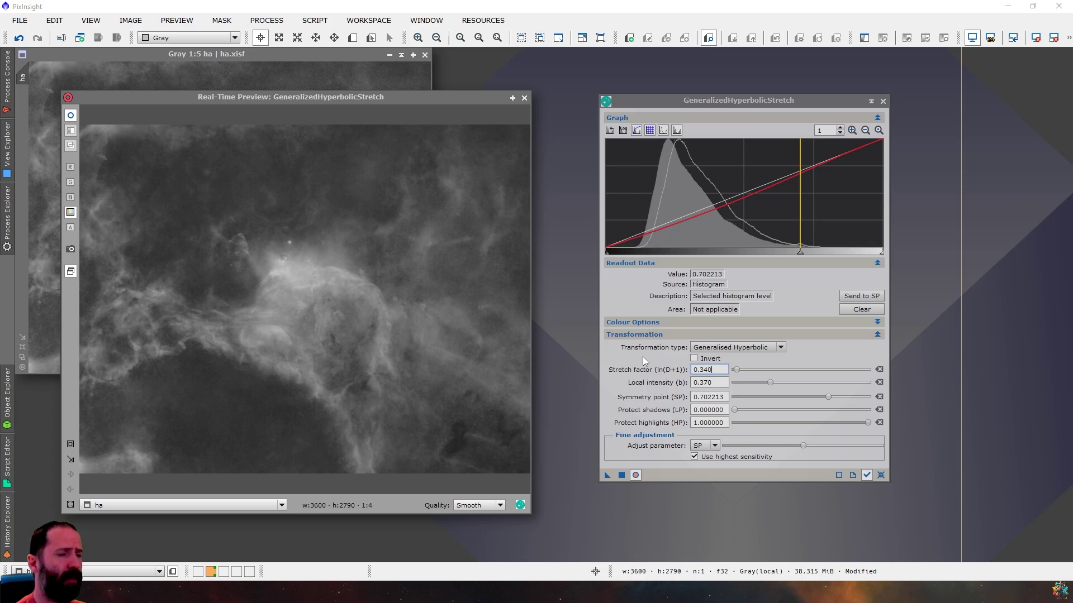
pyautogui.click(622, 475)
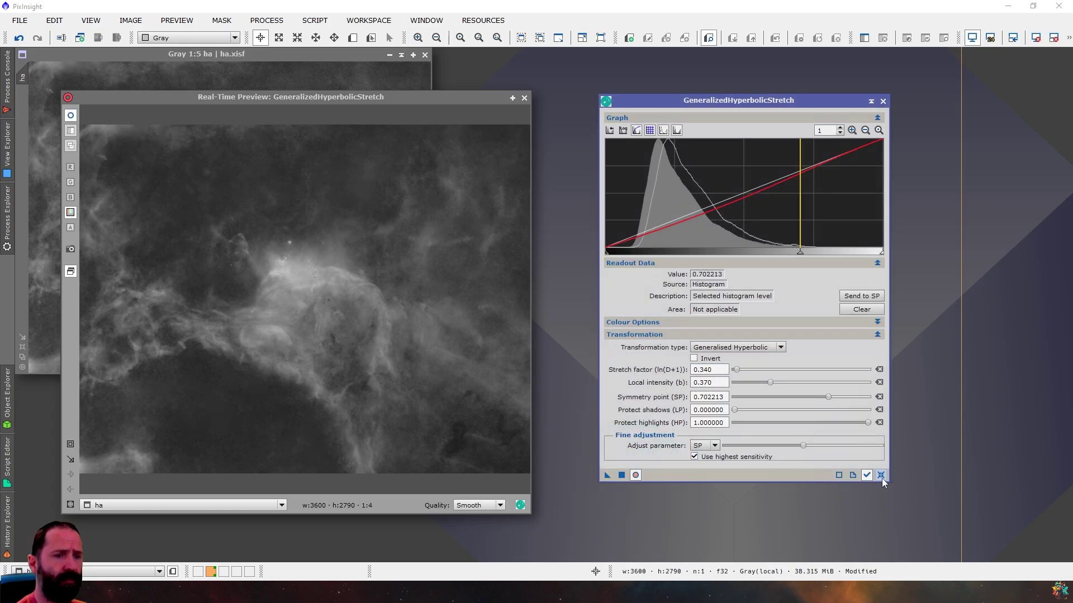
# - Compare a repeat of the same highlight stretch with the current image, apply it a second time and reset the parameters
pyautogui.click(635, 476)
pyautogui.click(635, 475)
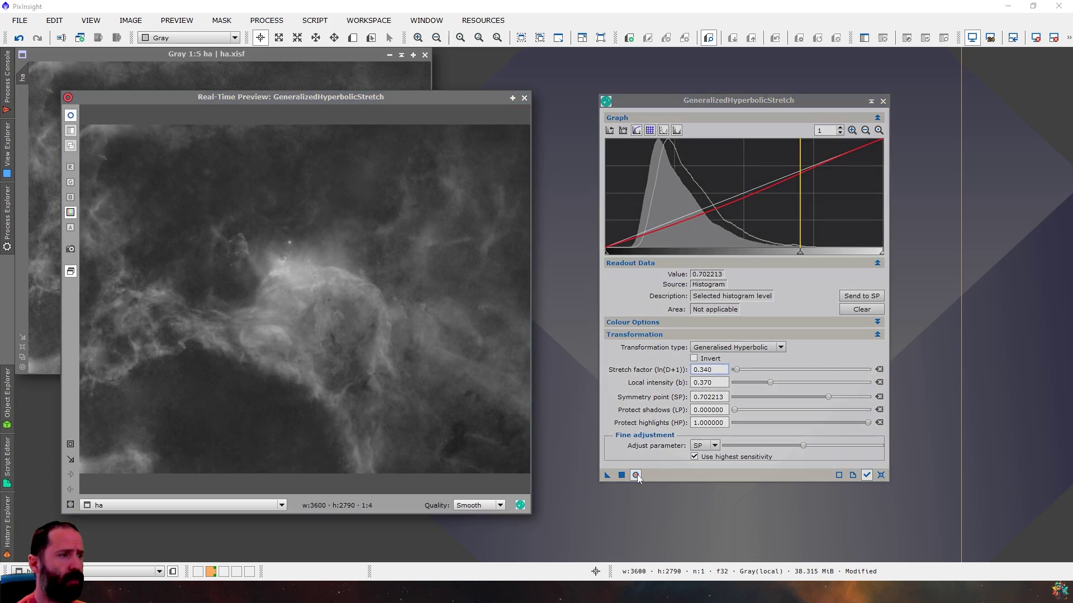
pyautogui.click(636, 475)
pyautogui.click(637, 474)
pyautogui.click(637, 474)
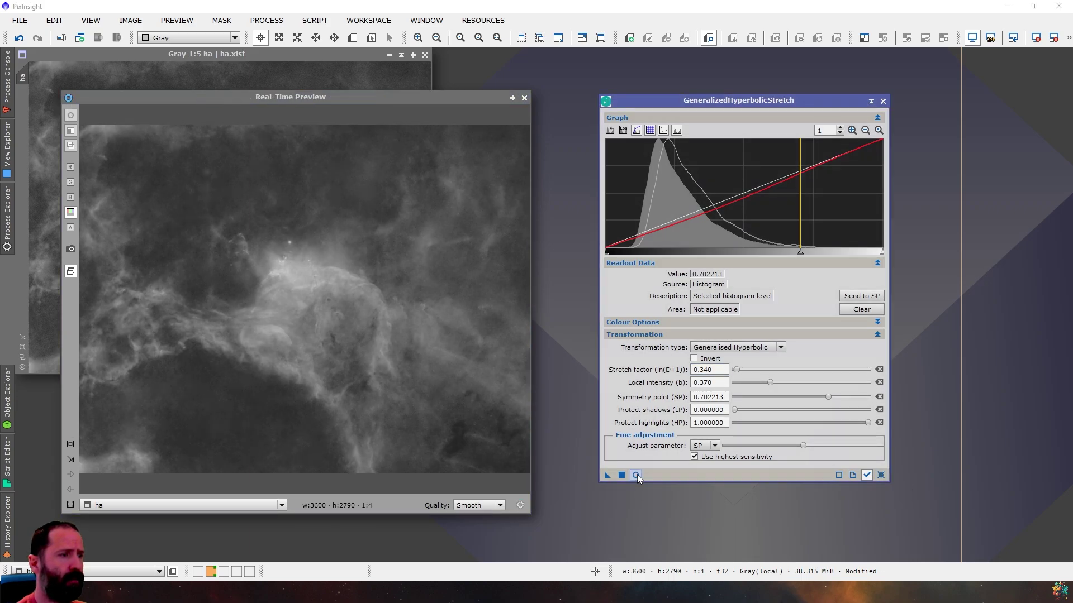
pyautogui.click(637, 475)
pyautogui.click(624, 474)
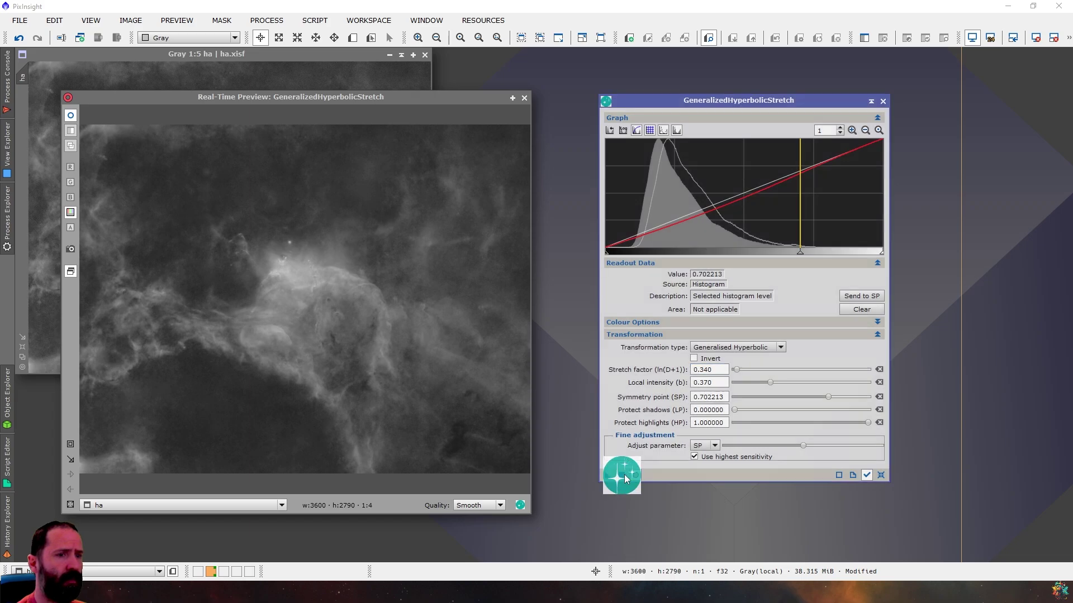
pyautogui.click(881, 475)
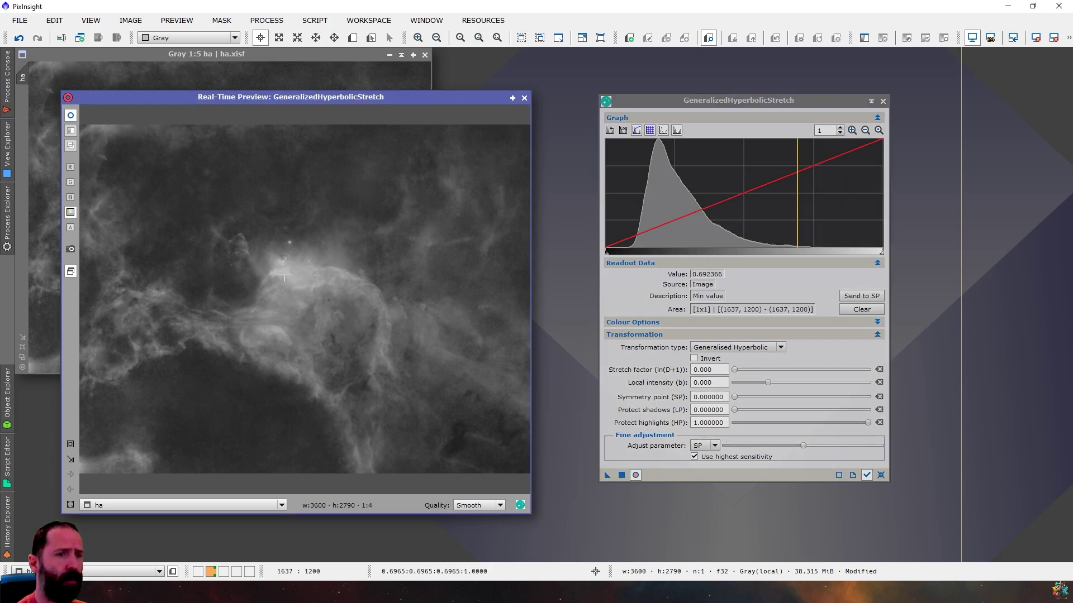
# - Close the preview, sample the bright nebula core in ha, and set the symmetry point to about 0.654 from the histogram
pyautogui.click(524, 98)
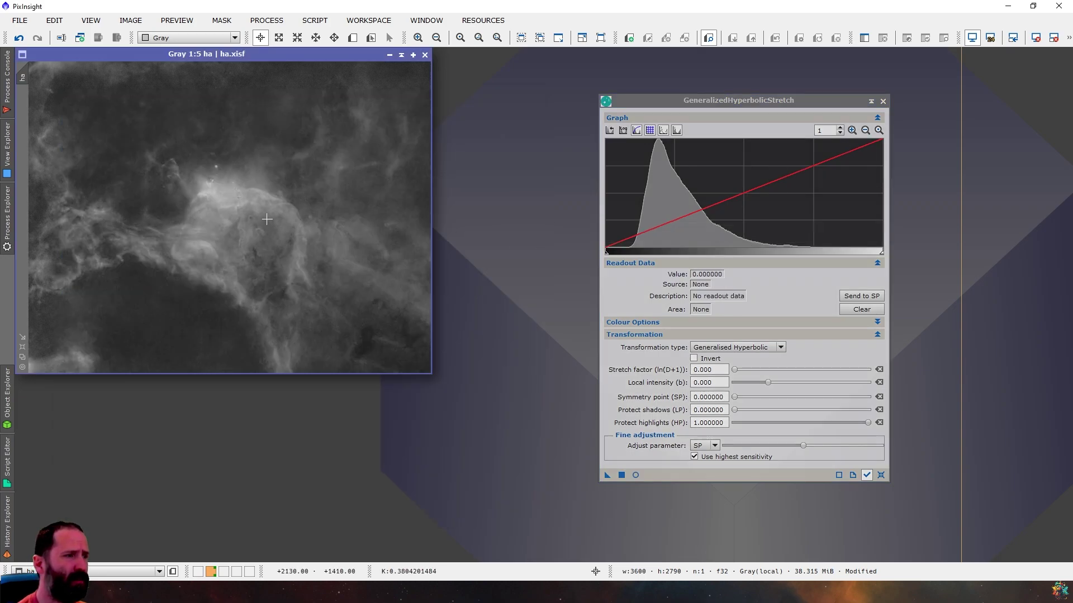
pyautogui.click(786, 246)
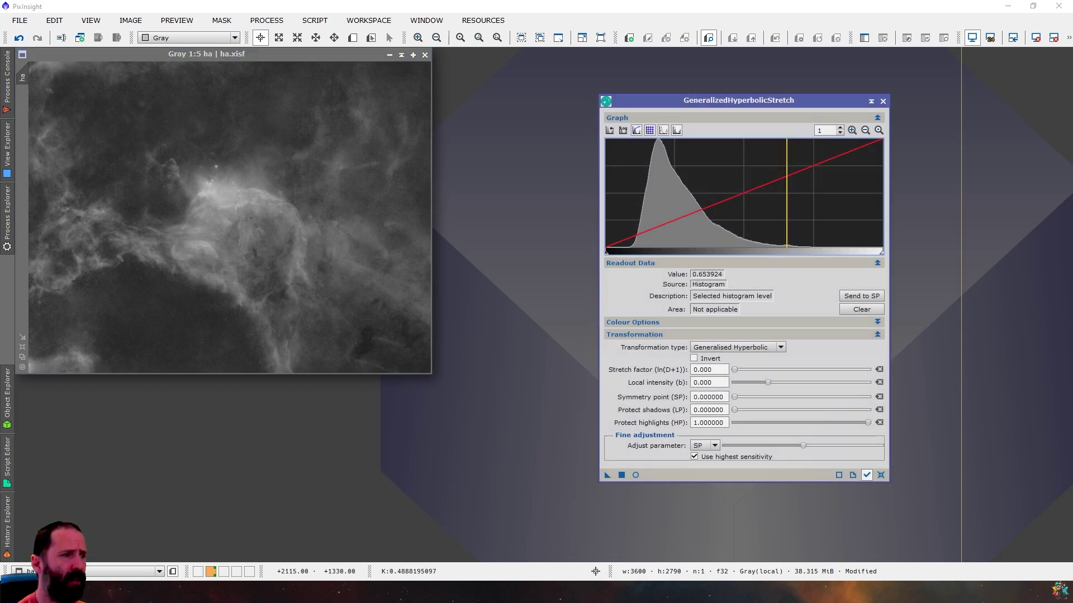
pyautogui.click(214, 195)
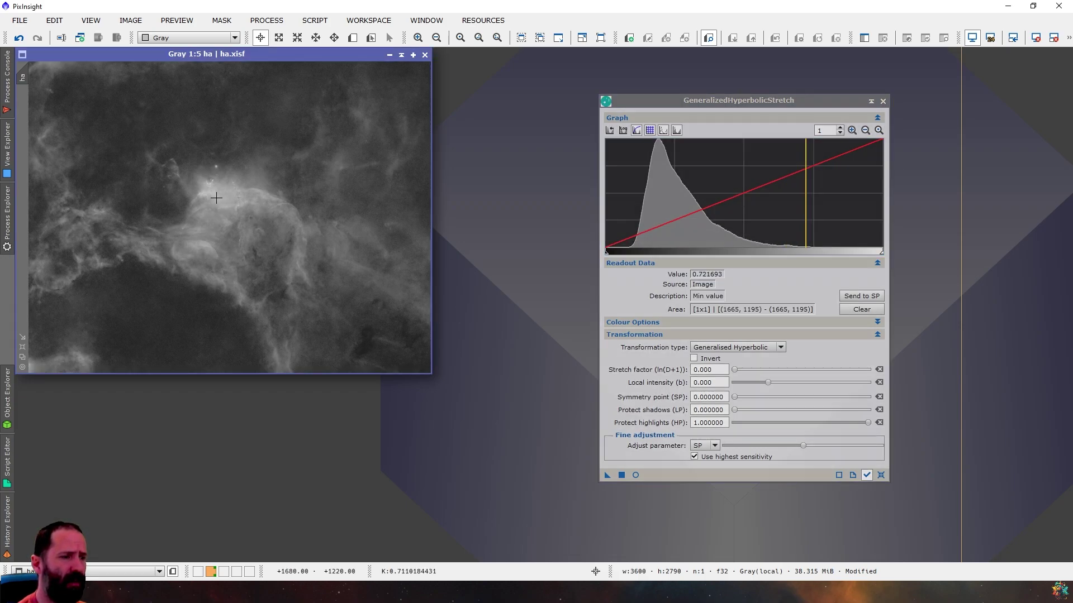
pyautogui.click(786, 246)
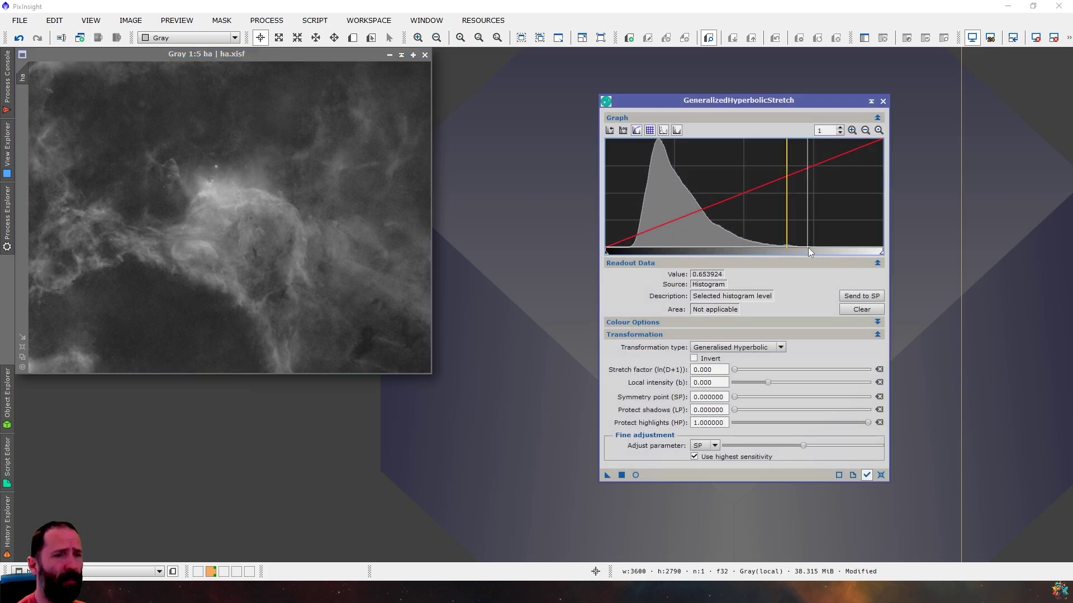
pyautogui.click(861, 296)
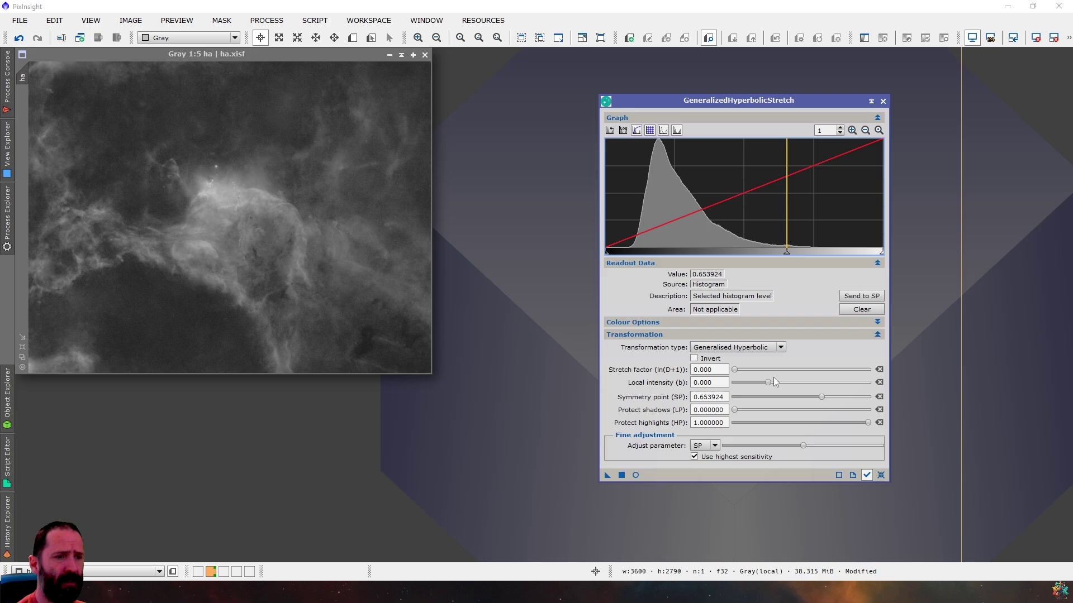
# - Set the local intensity to 1.95 and the stretch factor to 0.76, and compare the previewed stretch with the current image
pyautogui.moveTo(769, 382); pyautogui.dragTo(779, 383)
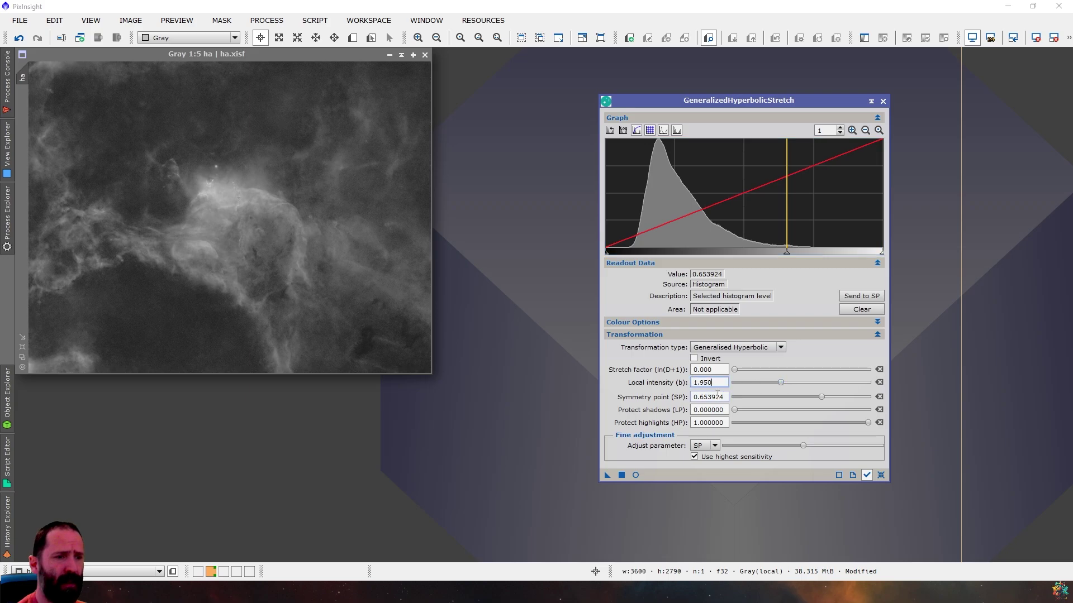
pyautogui.click(634, 475)
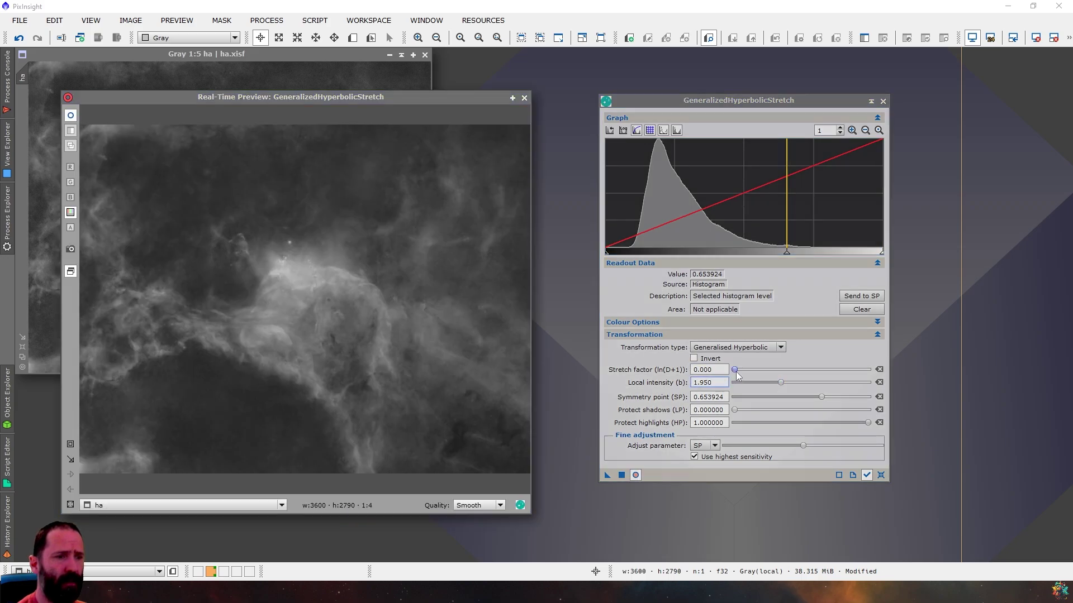
pyautogui.moveTo(737, 374); pyautogui.dragTo(740, 373)
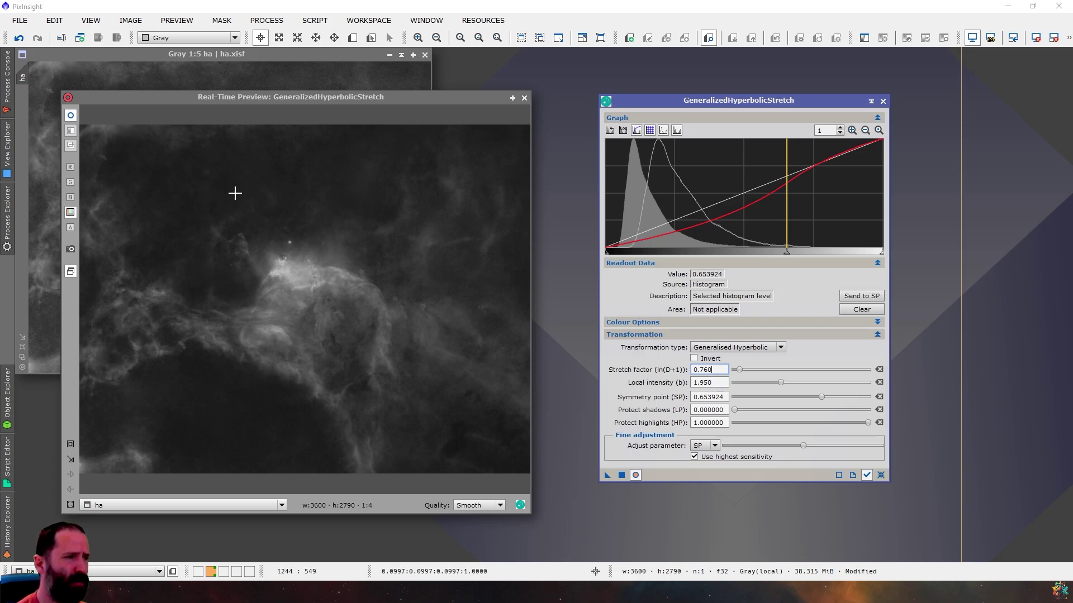
pyautogui.click(635, 475)
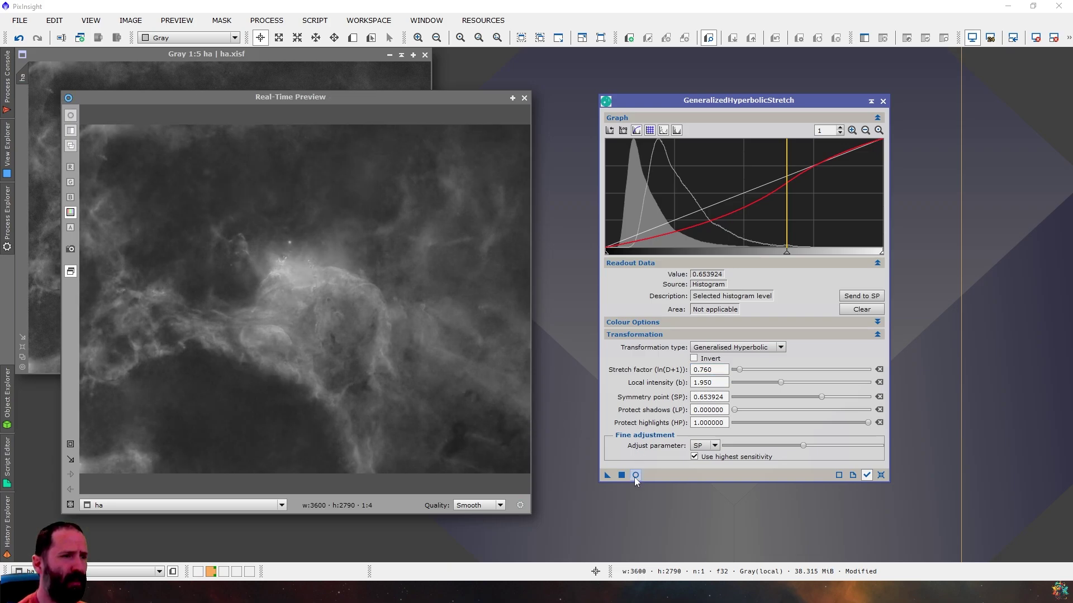
pyautogui.click(636, 476)
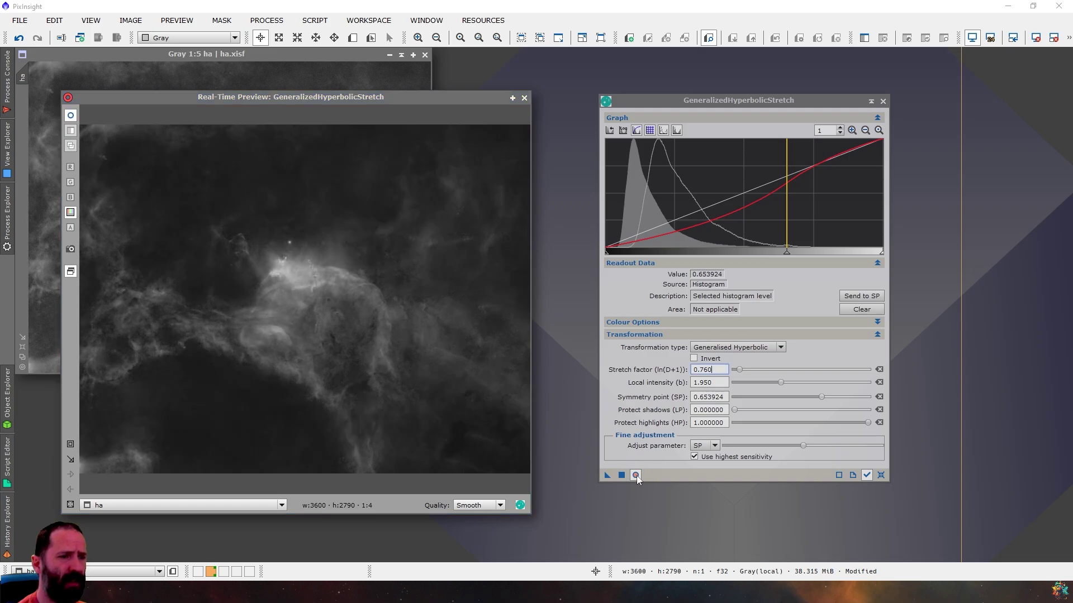
pyautogui.click(635, 475)
pyautogui.click(635, 475)
# - Set shadow protection to 0.46, compare with the current image, apply the stretch to ha and reset the parameters
pyautogui.moveTo(735, 410); pyautogui.dragTo(798, 419)
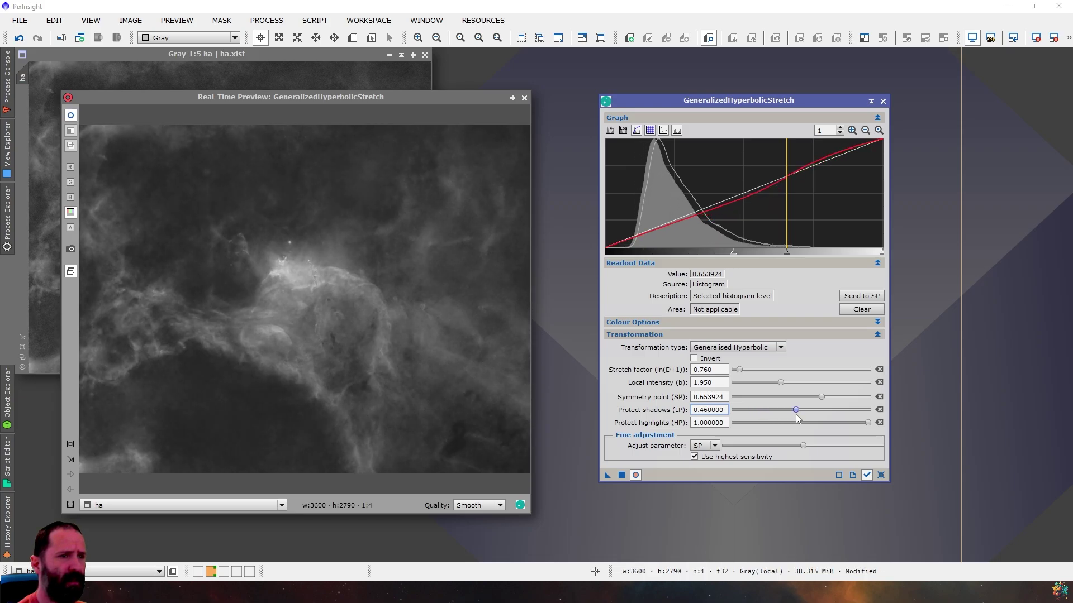
pyautogui.click(637, 476)
pyautogui.click(638, 476)
pyautogui.click(638, 476)
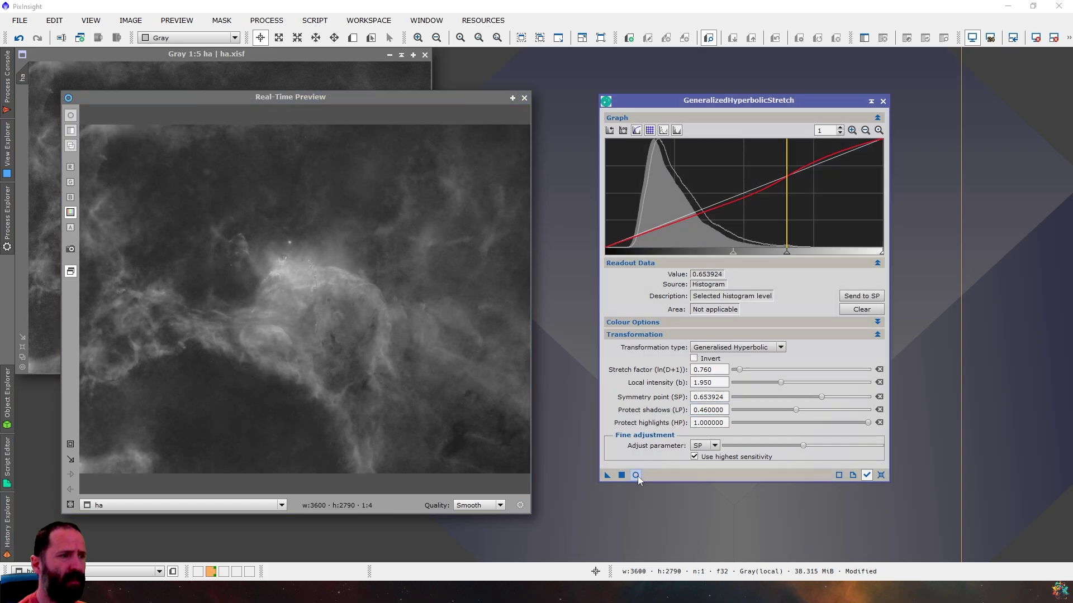
pyautogui.click(638, 476)
pyautogui.click(621, 476)
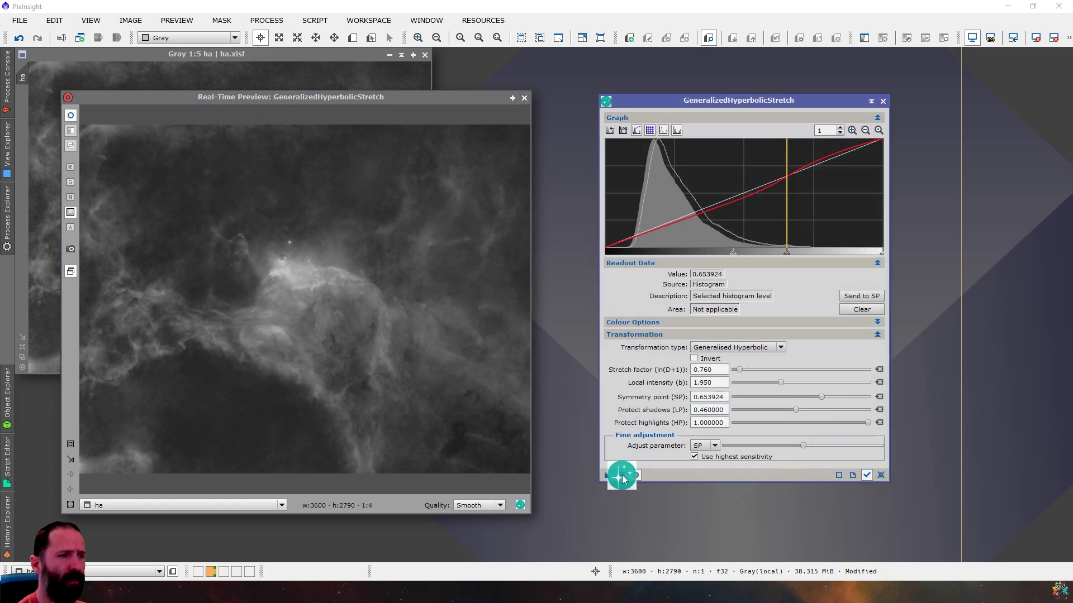
pyautogui.click(880, 474)
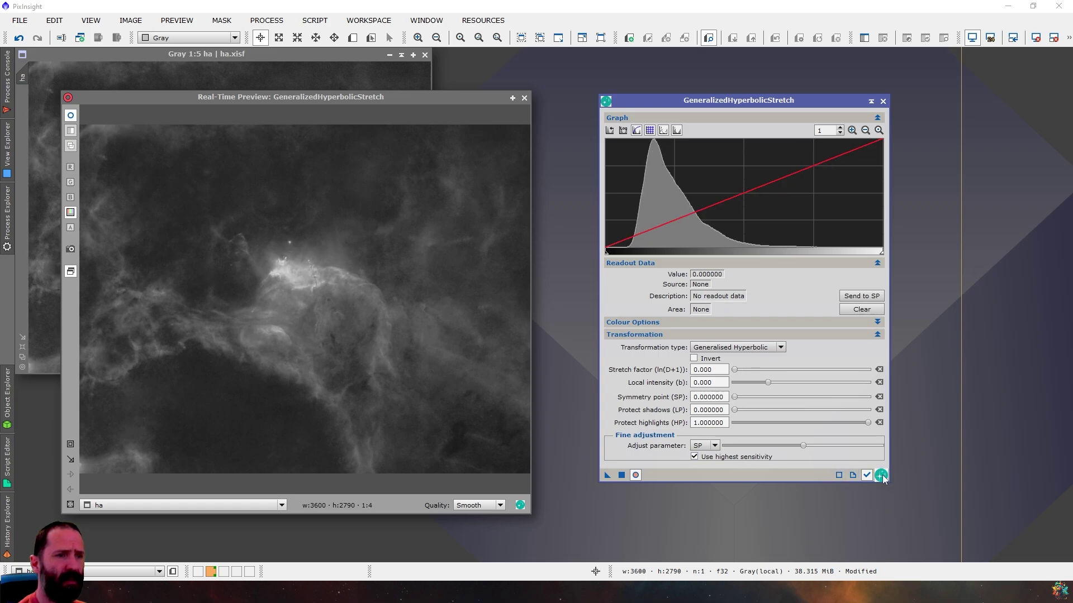
# - Close the preview, duplicate the ha image, and place the clone beside the original, clear of the stretch dialog
pyautogui.click(524, 98)
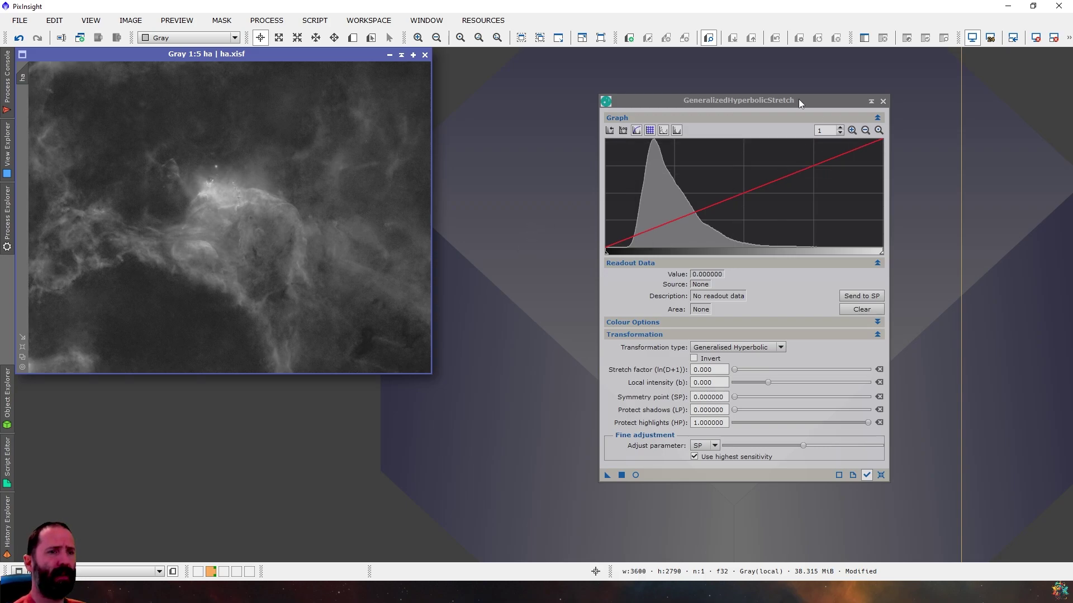
pyautogui.moveTo(799, 98); pyautogui.dragTo(765, 134)
pyautogui.click(240, 54)
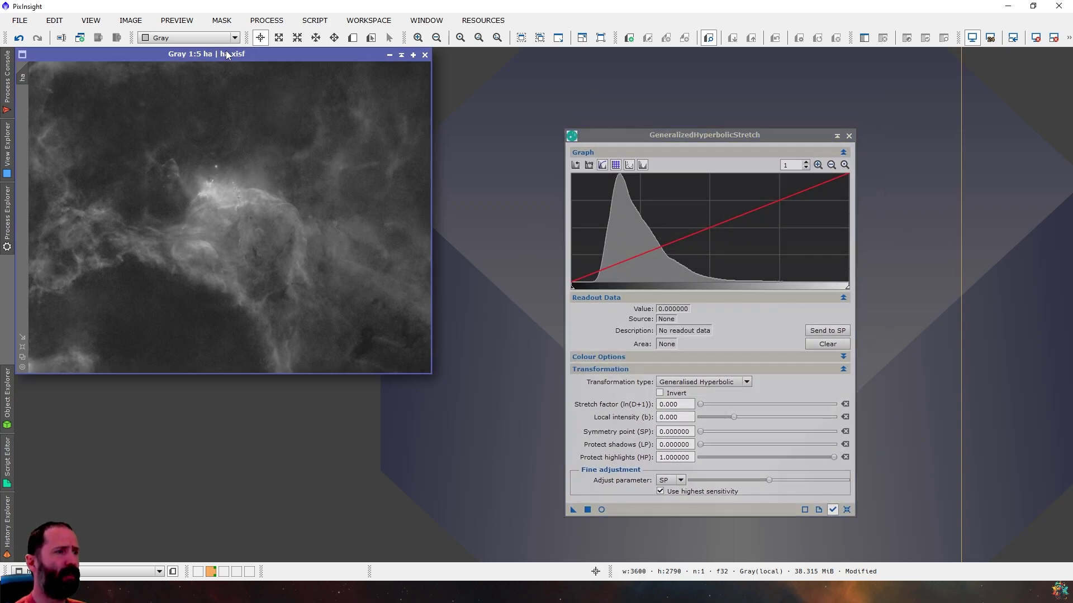
pyautogui.click(130, 21)
pyautogui.click(224, 105)
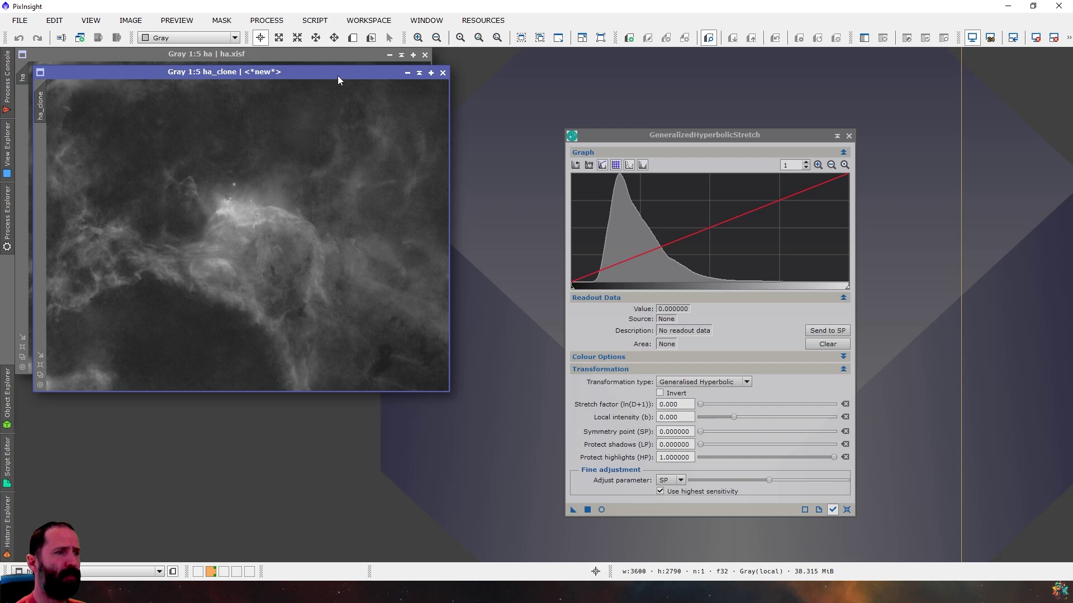
pyautogui.moveTo(357, 70); pyautogui.dragTo(736, 56)
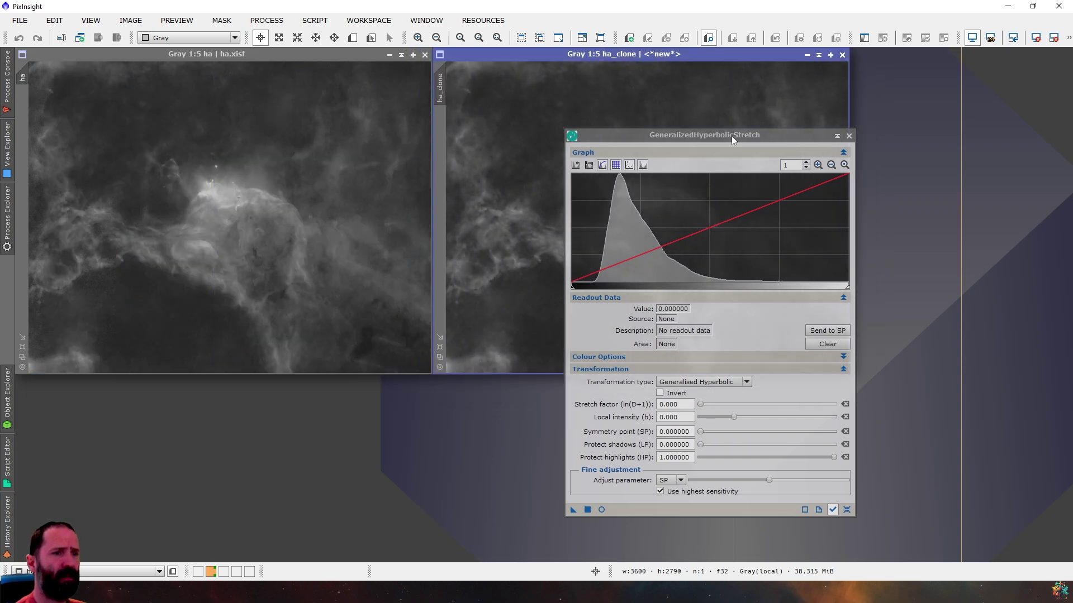
pyautogui.moveTo(726, 136); pyautogui.dragTo(695, 421)
# - Undo the applied stretches on the original ha image for a before-and-after comparison with the clone
pyautogui.click(270, 59)
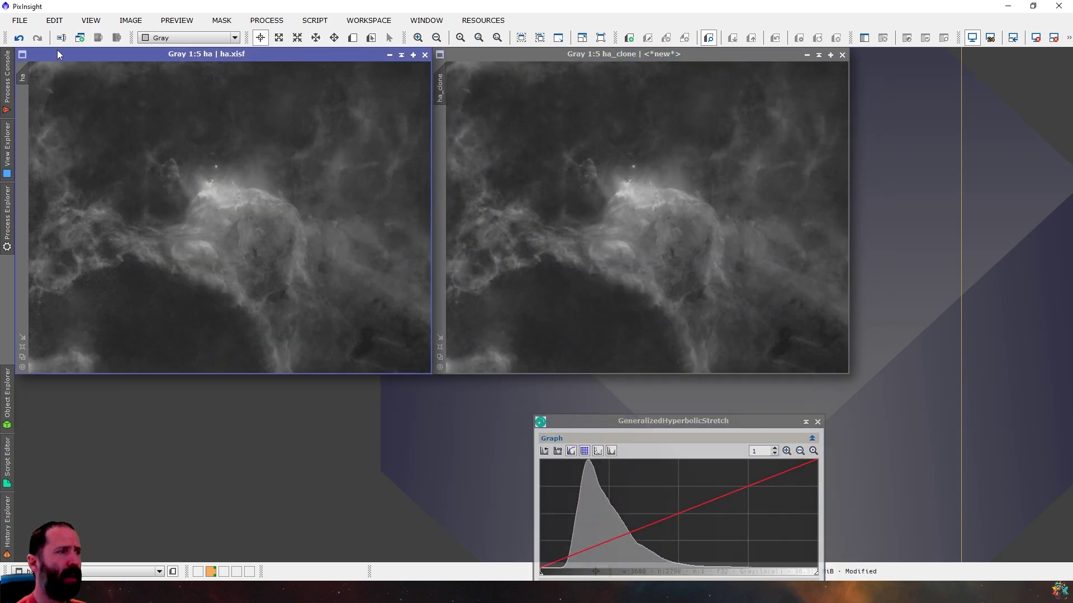
pyautogui.click(20, 38)
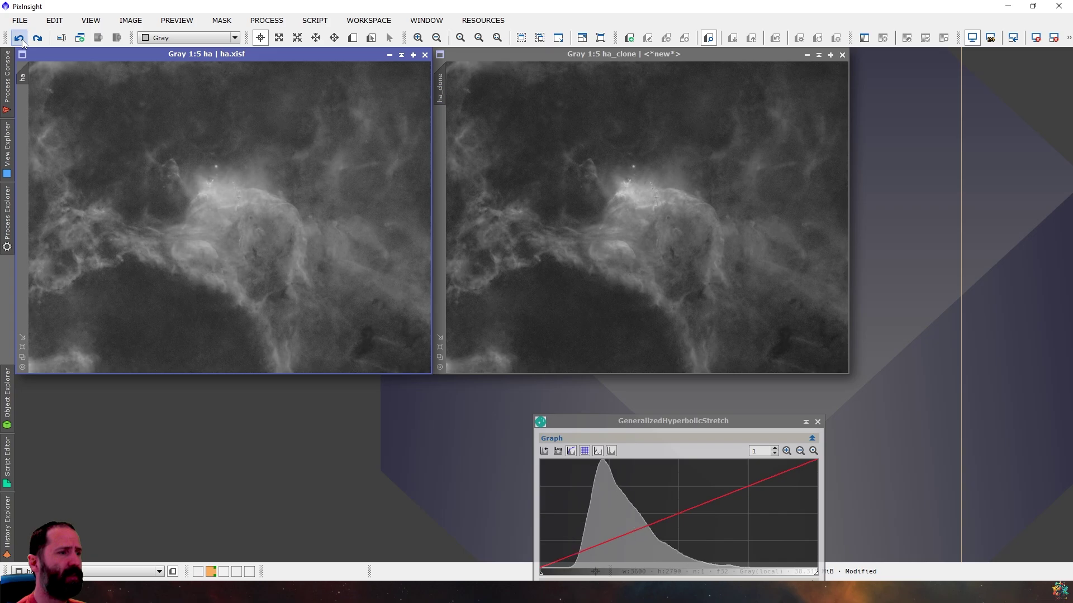
pyautogui.click(20, 38)
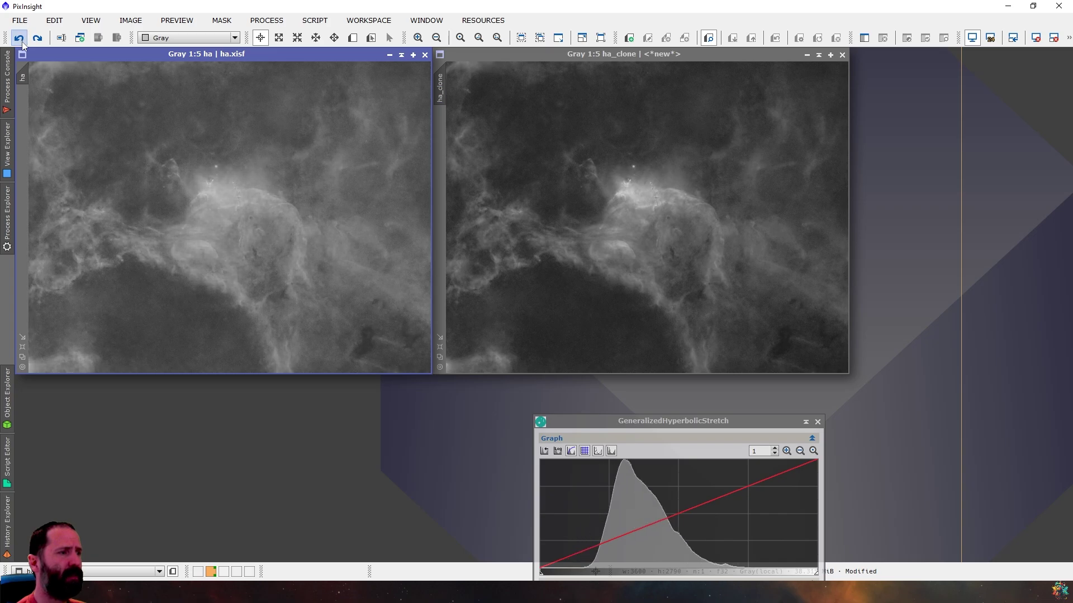
pyautogui.click(18, 40)
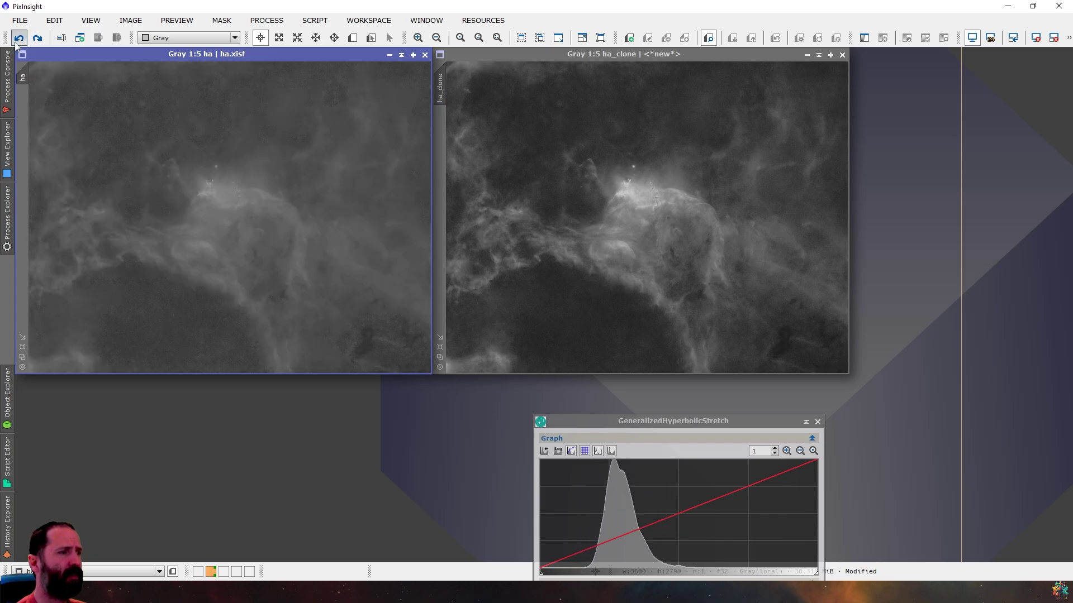